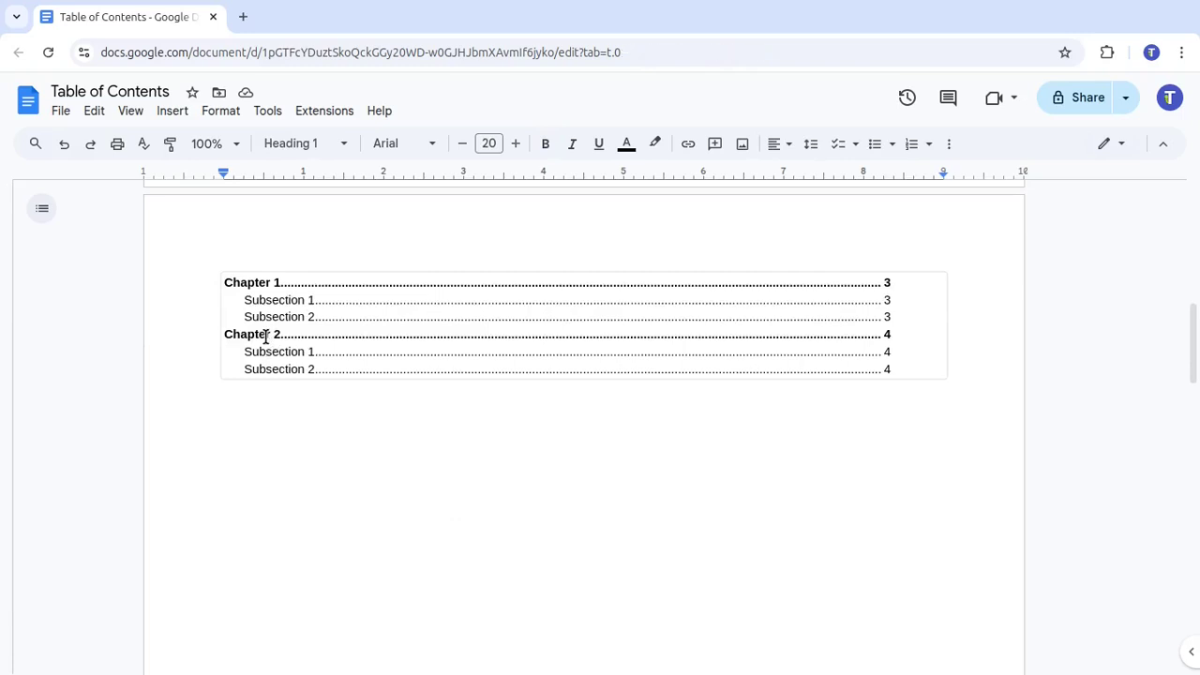
Follow the table of contents link to Chapter 2 and examine the heading styles of its chapter and Subsection 1 titles
{"action": "left_click", "coordinate": [269, 350]}
{"action": "left_click", "coordinate": [276, 357]}
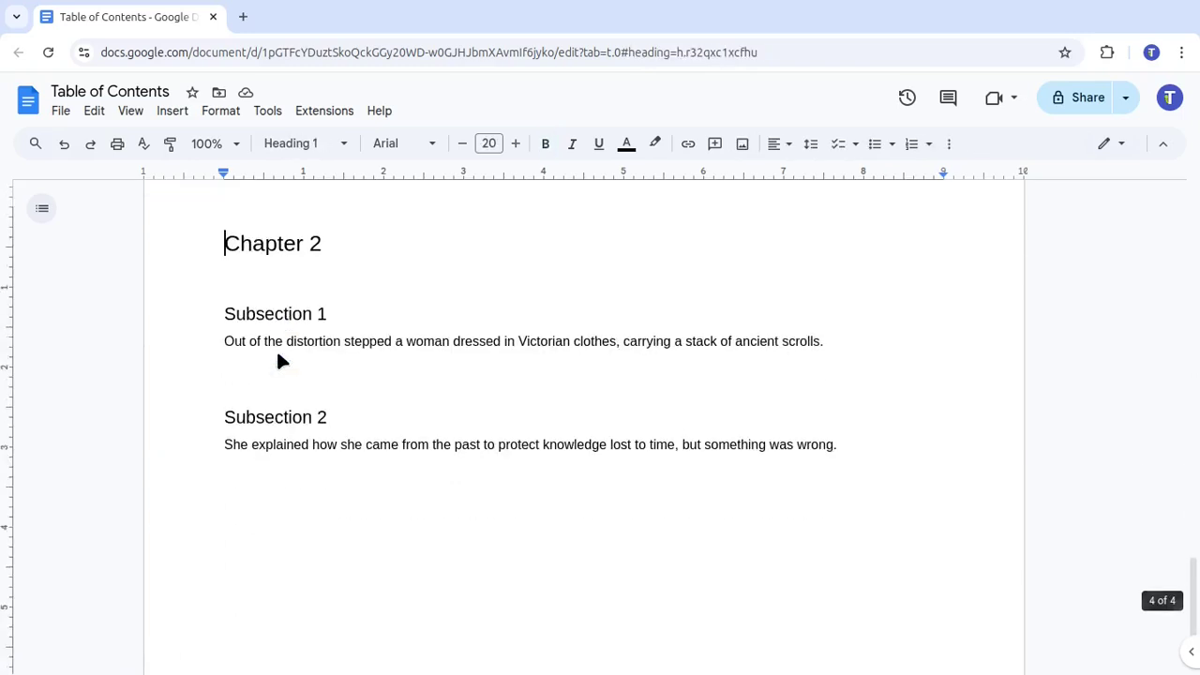
{"action": "left_click_drag", "start_coordinate": [226, 243], "coordinate": [322, 240]}
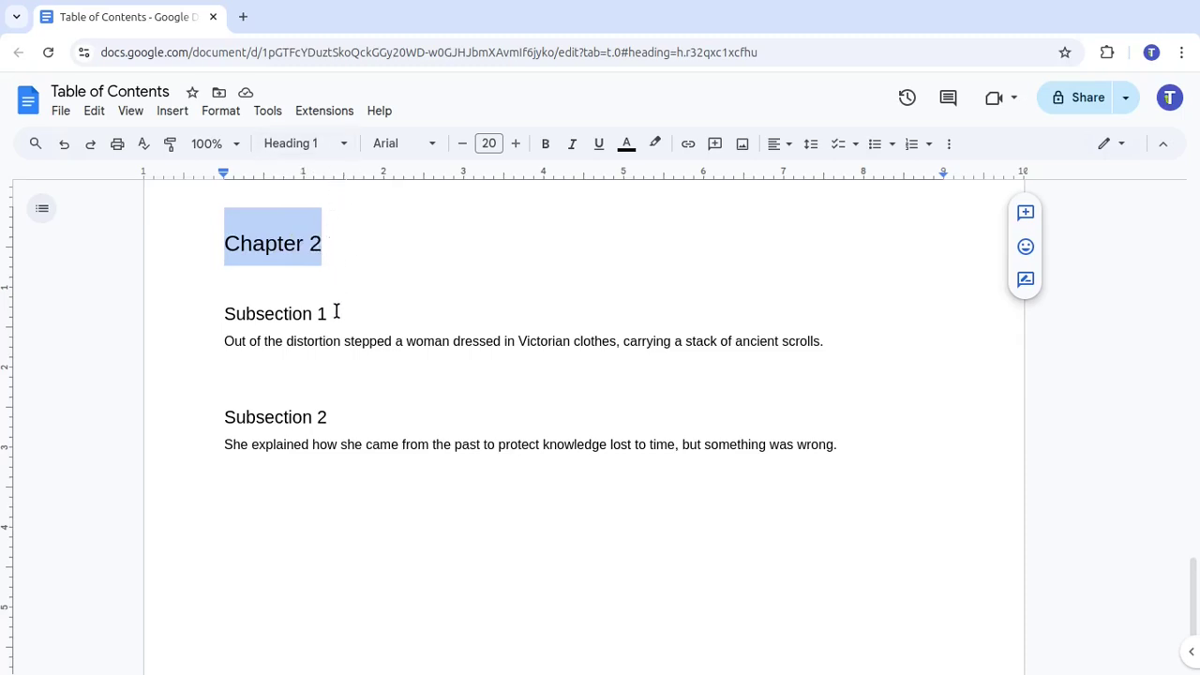
{"action": "left_click_drag", "start_coordinate": [334, 313], "coordinate": [225, 315]}
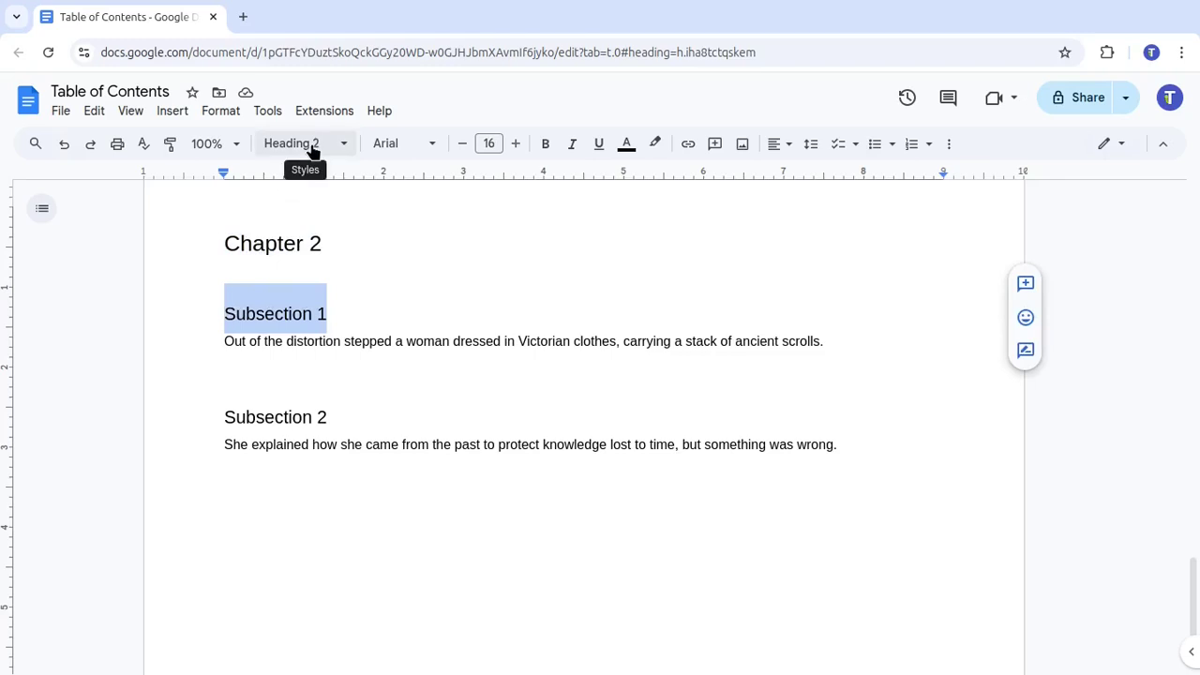
{"action": "left_click", "coordinate": [348, 312]}
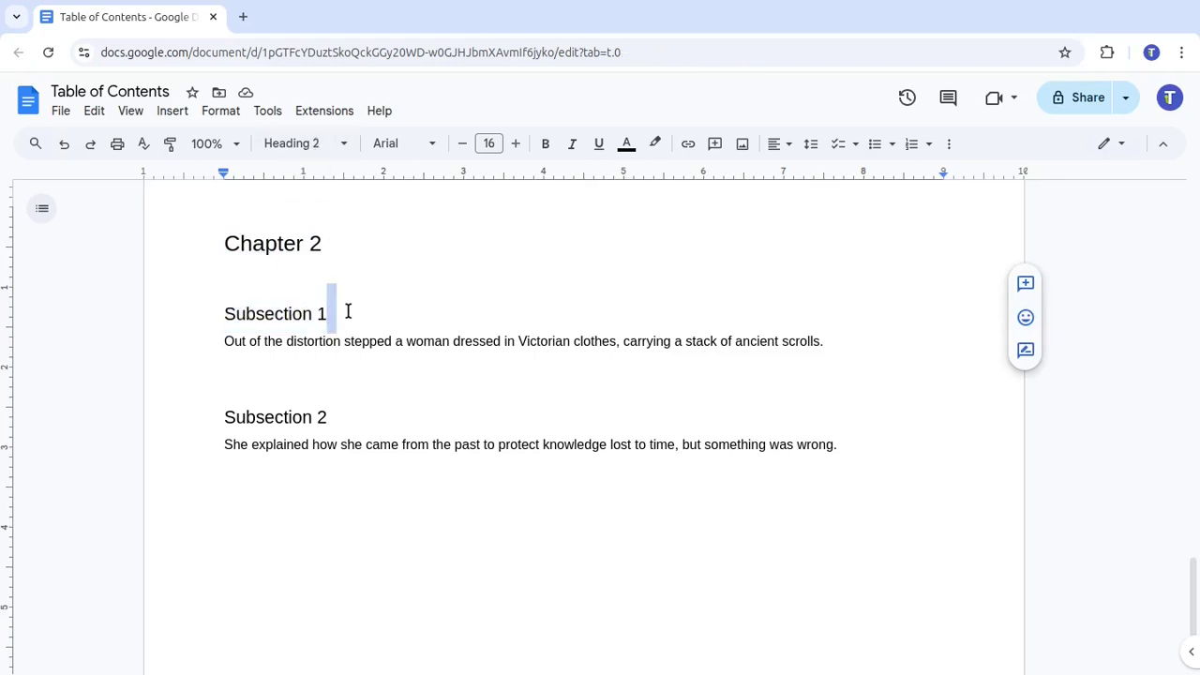
{"action": "scroll", "coordinate": [546, 317], "scroll_direction": "up", "scroll_amount": 10}
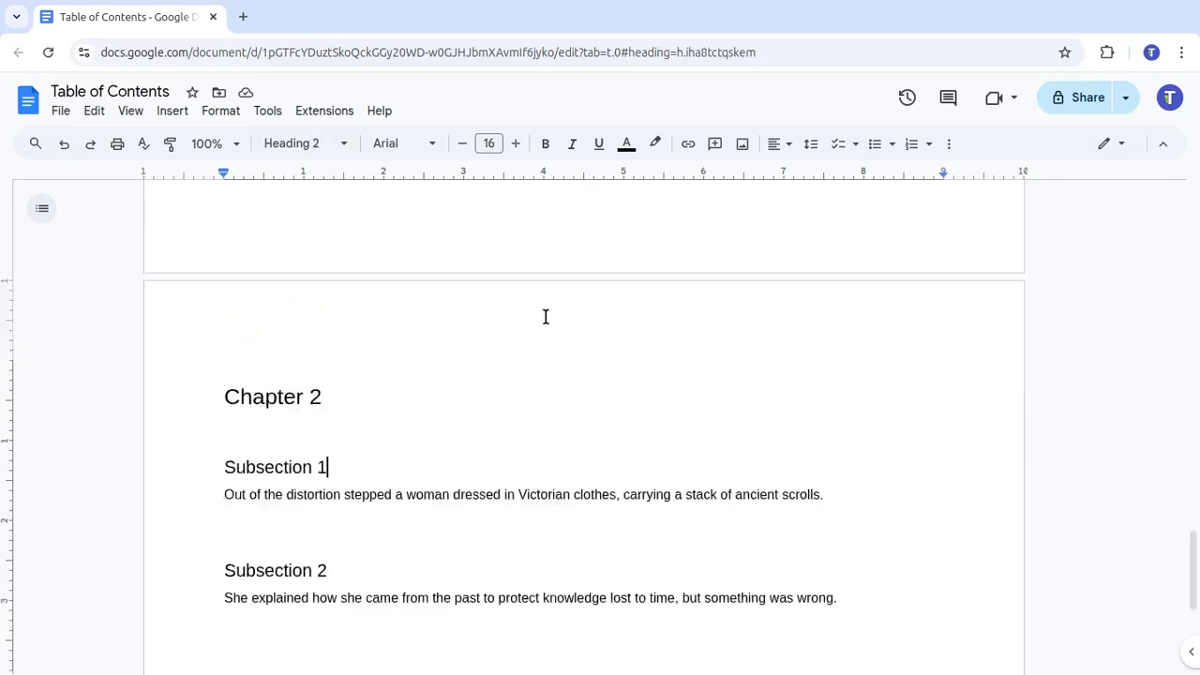
{"action": "scroll", "coordinate": [546, 317], "scroll_direction": "up", "scroll_amount": 20}
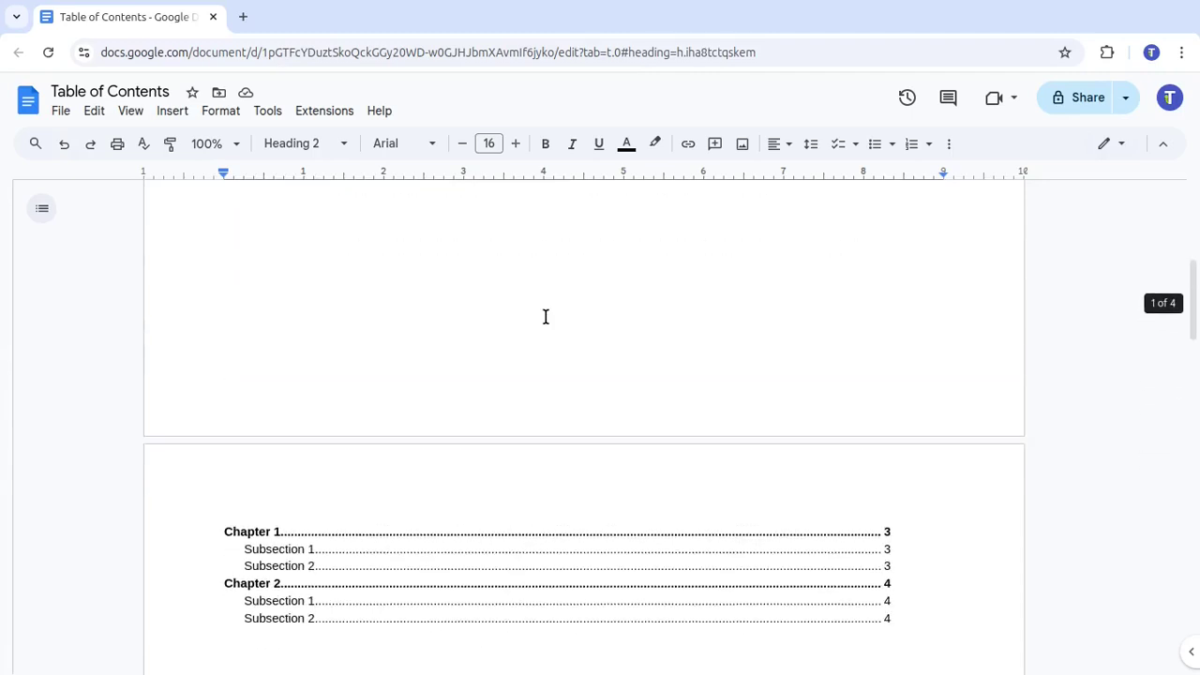
{"action": "scroll", "coordinate": [545, 317], "scroll_direction": "up", "scroll_amount": 2}
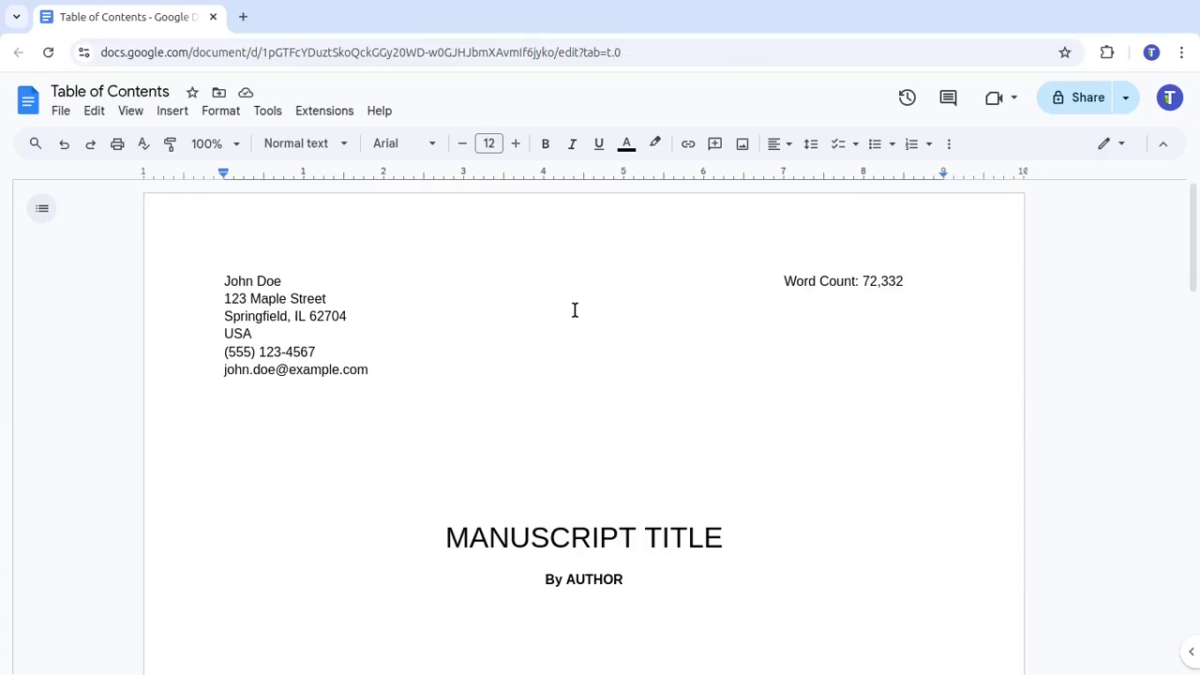
Apply the Heading 1 style to the "Chapter 1" title
{"action": "scroll", "coordinate": [575, 310], "scroll_direction": "down", "scroll_amount": 10}
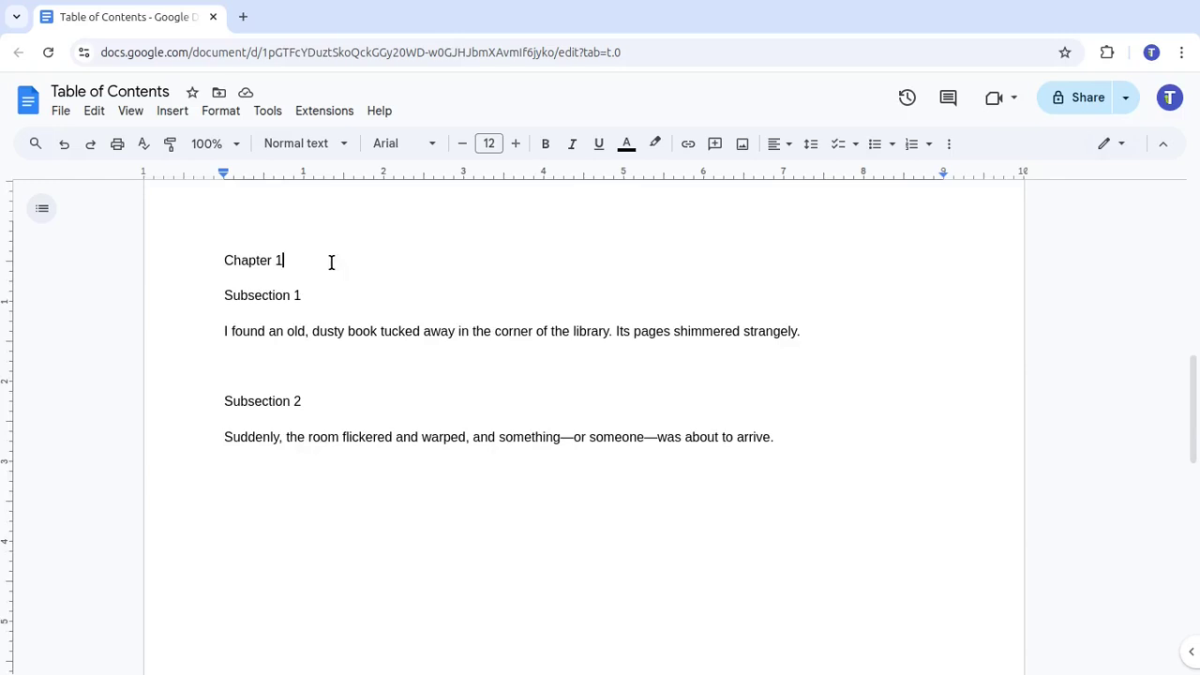
{"action": "left_click_drag", "start_coordinate": [284, 260], "coordinate": [222, 263]}
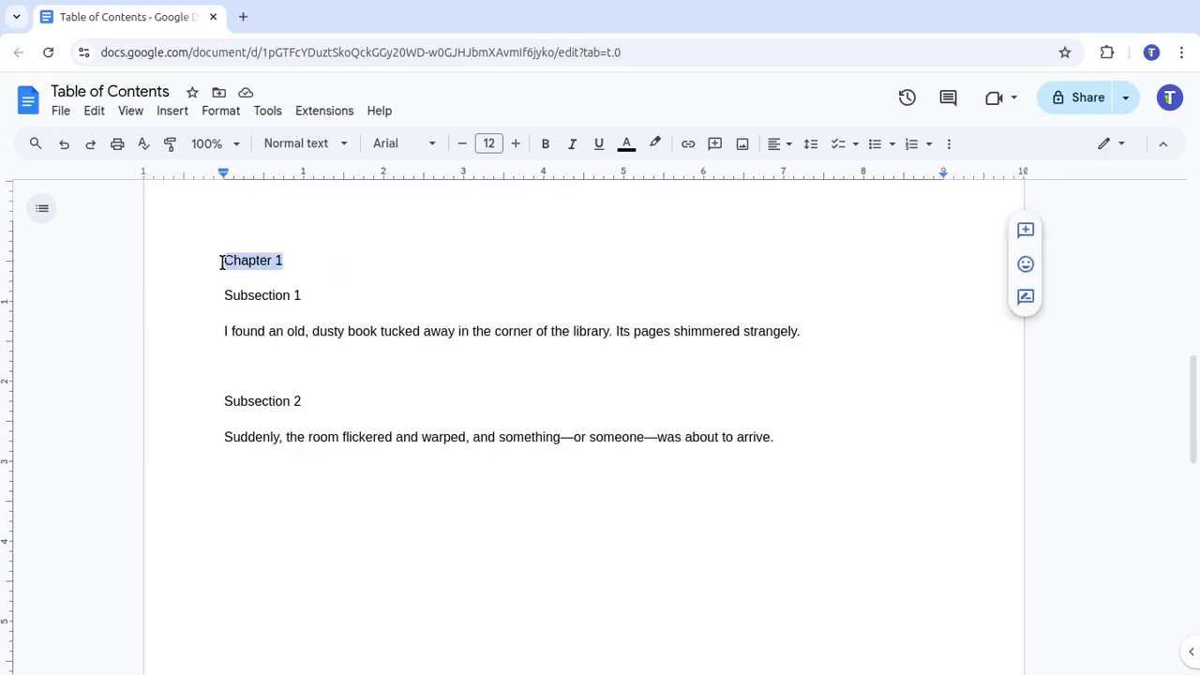
{"action": "left_click", "coordinate": [342, 150]}
{"action": "mouse_move", "coordinate": [384, 364]}
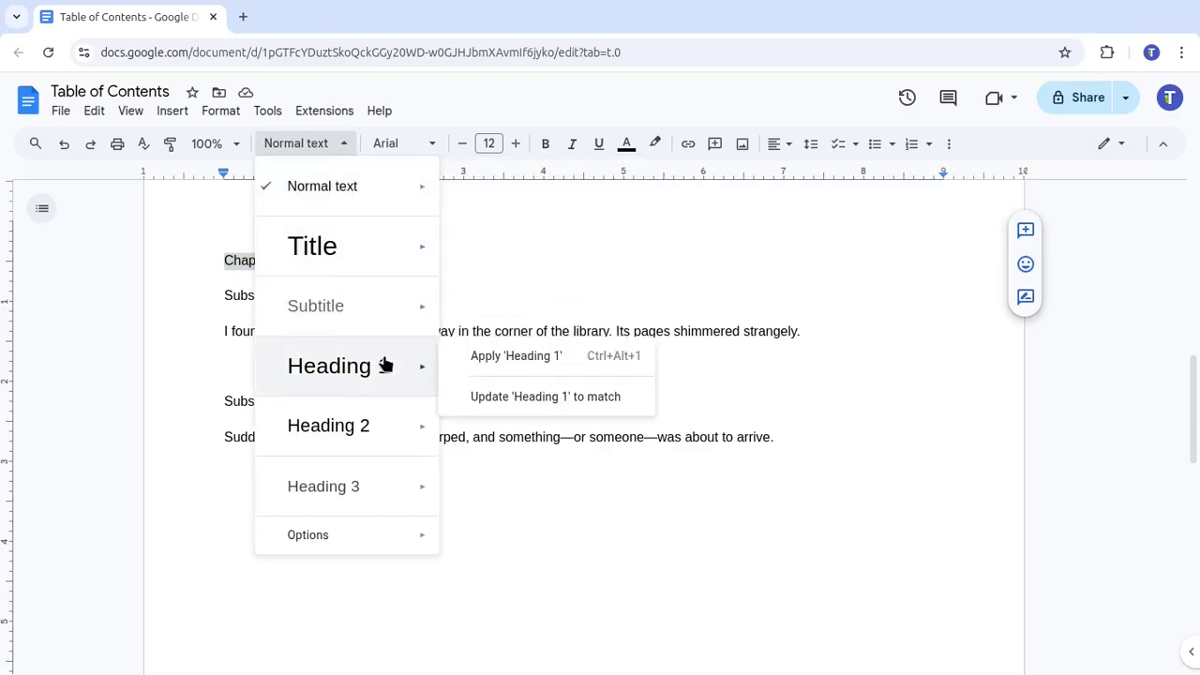
{"action": "left_click", "coordinate": [490, 362]}
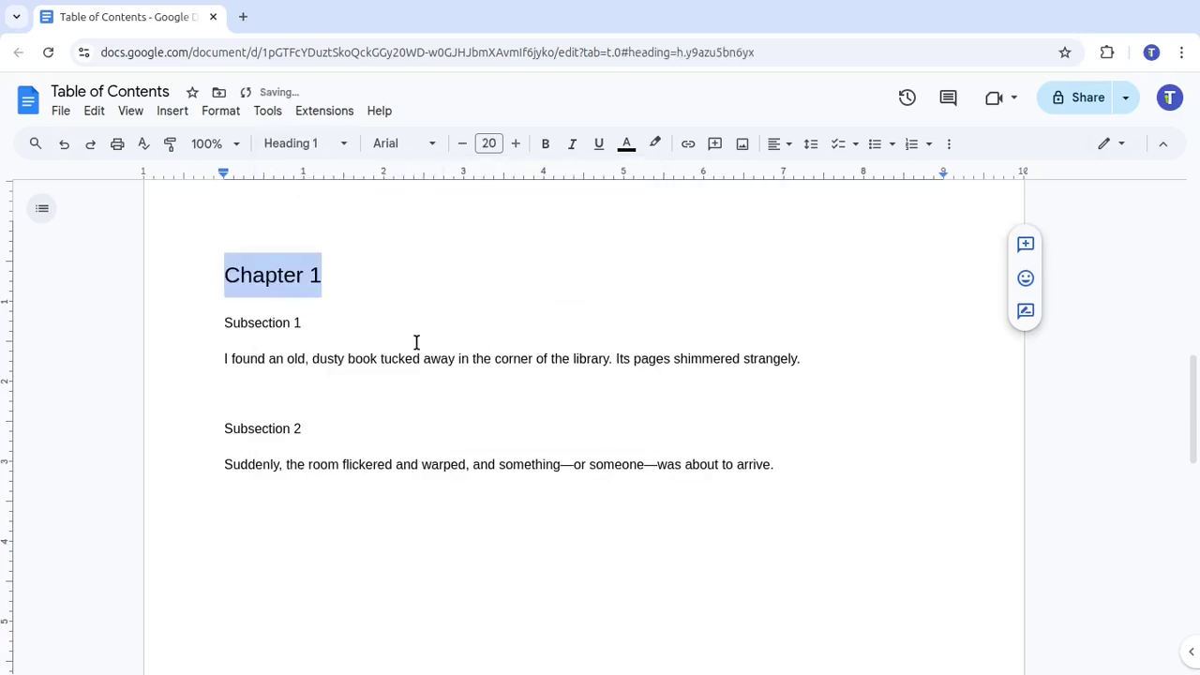
Apply the Heading 1 style to the "Chapter 2" title
{"action": "scroll", "coordinate": [415, 344], "scroll_direction": "down", "scroll_amount": 10}
{"action": "left_click", "coordinate": [313, 315]}
{"action": "left_click_drag", "start_coordinate": [313, 315], "coordinate": [212, 309]}
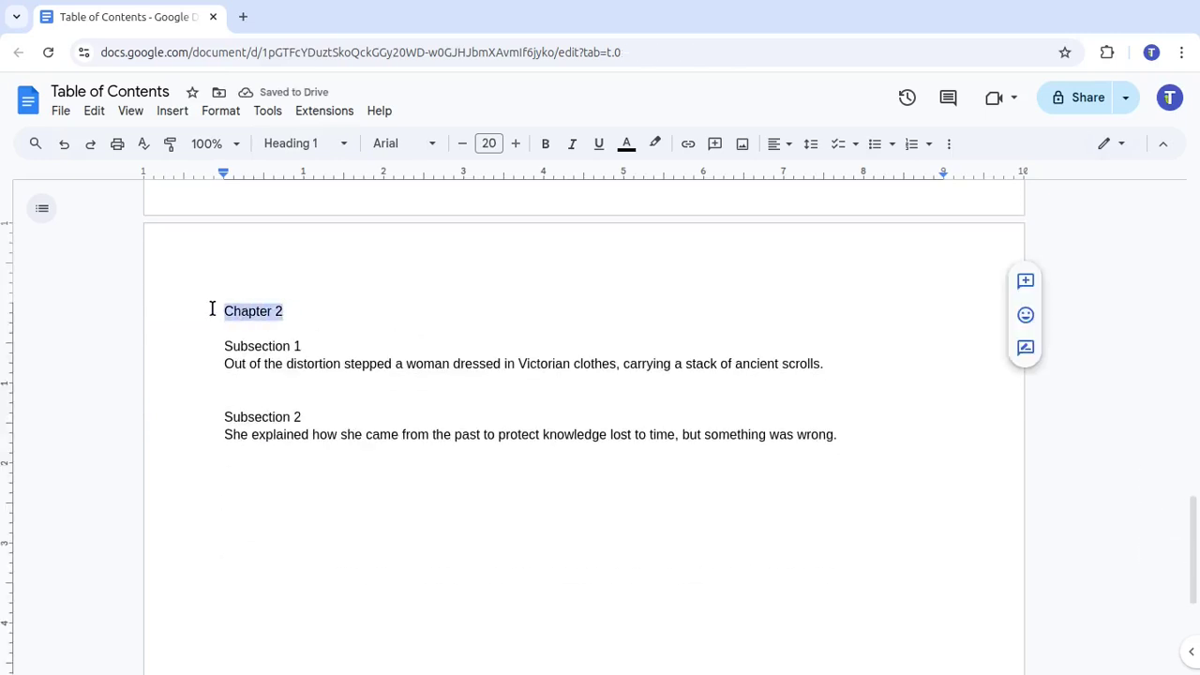
{"action": "left_click", "coordinate": [343, 143]}
{"action": "mouse_move", "coordinate": [394, 366]}
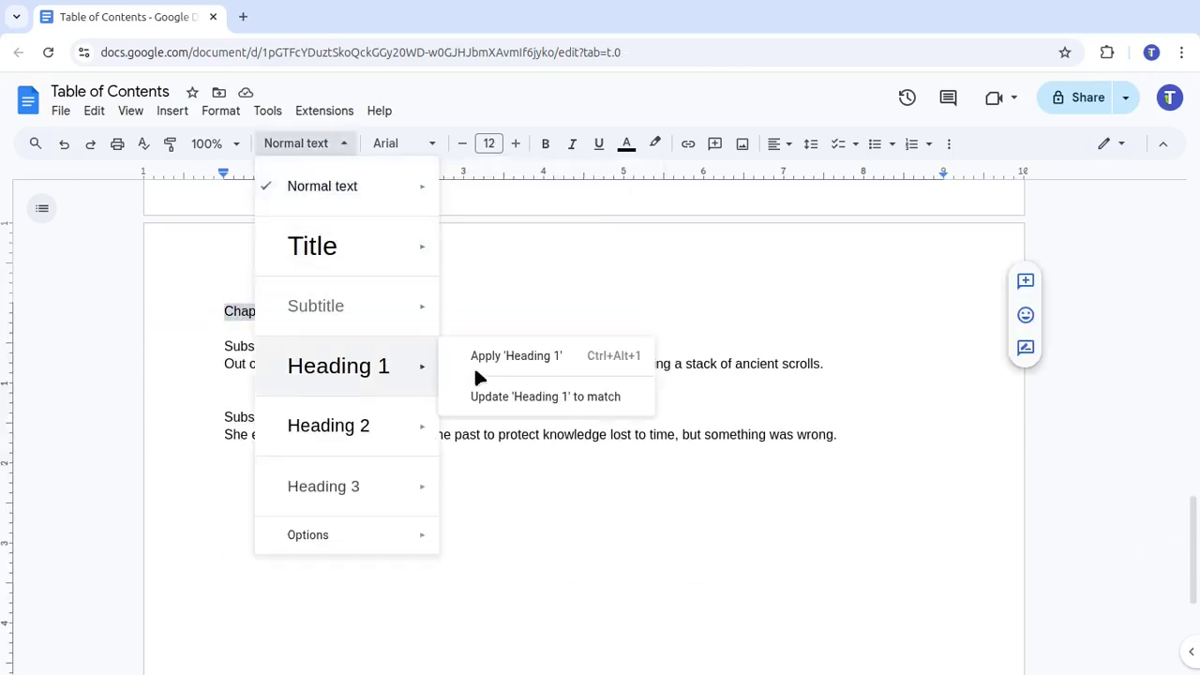
{"action": "left_click", "coordinate": [479, 362]}
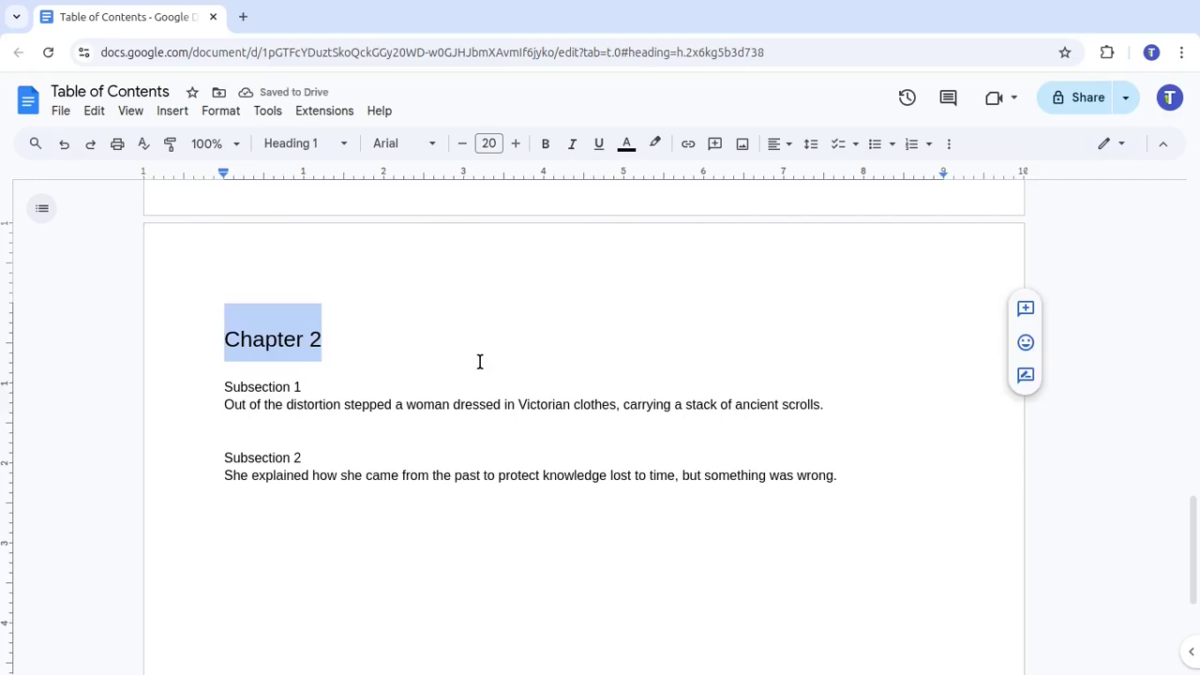
Apply the Heading 2 style to the "Subsection 1" title under Chapter 1
{"action": "scroll", "coordinate": [479, 362], "scroll_direction": "up", "scroll_amount": 10}
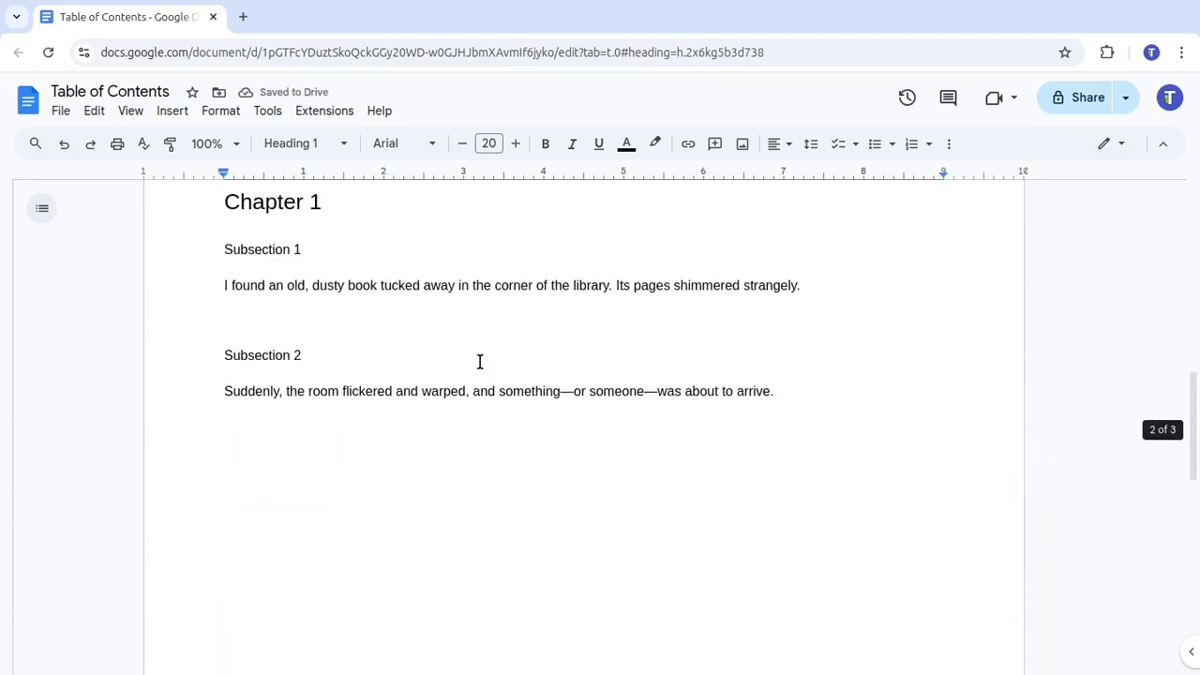
{"action": "scroll", "coordinate": [311, 259], "scroll_direction": "down", "scroll_amount": 1}
{"action": "scroll", "coordinate": [317, 272], "scroll_direction": "up", "scroll_amount": 1}
{"action": "left_click_drag", "start_coordinate": [311, 249], "coordinate": [209, 257]}
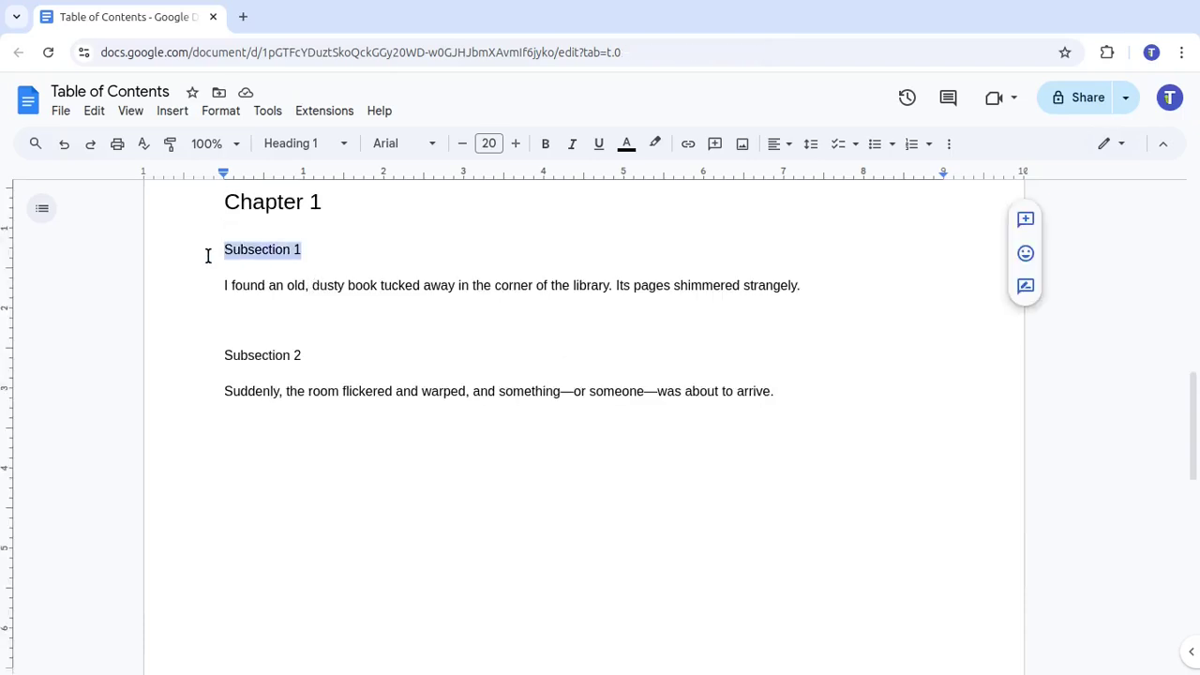
{"action": "left_click", "coordinate": [319, 148]}
{"action": "mouse_move", "coordinate": [381, 418]}
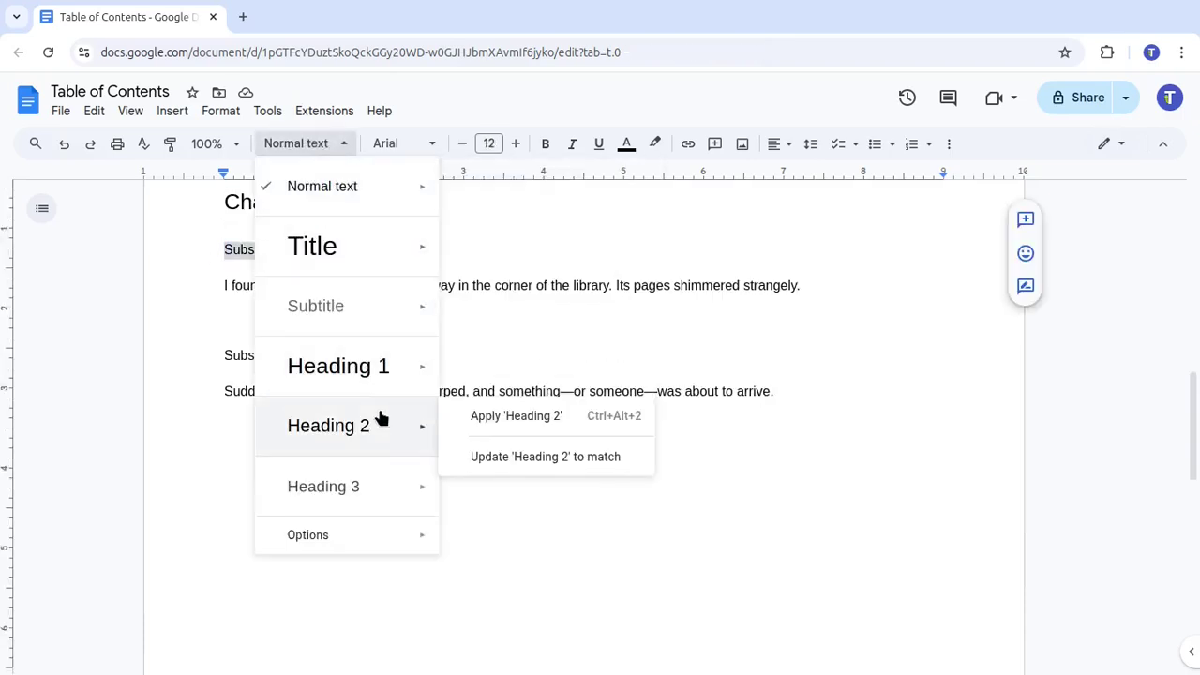
{"action": "left_click", "coordinate": [485, 420]}
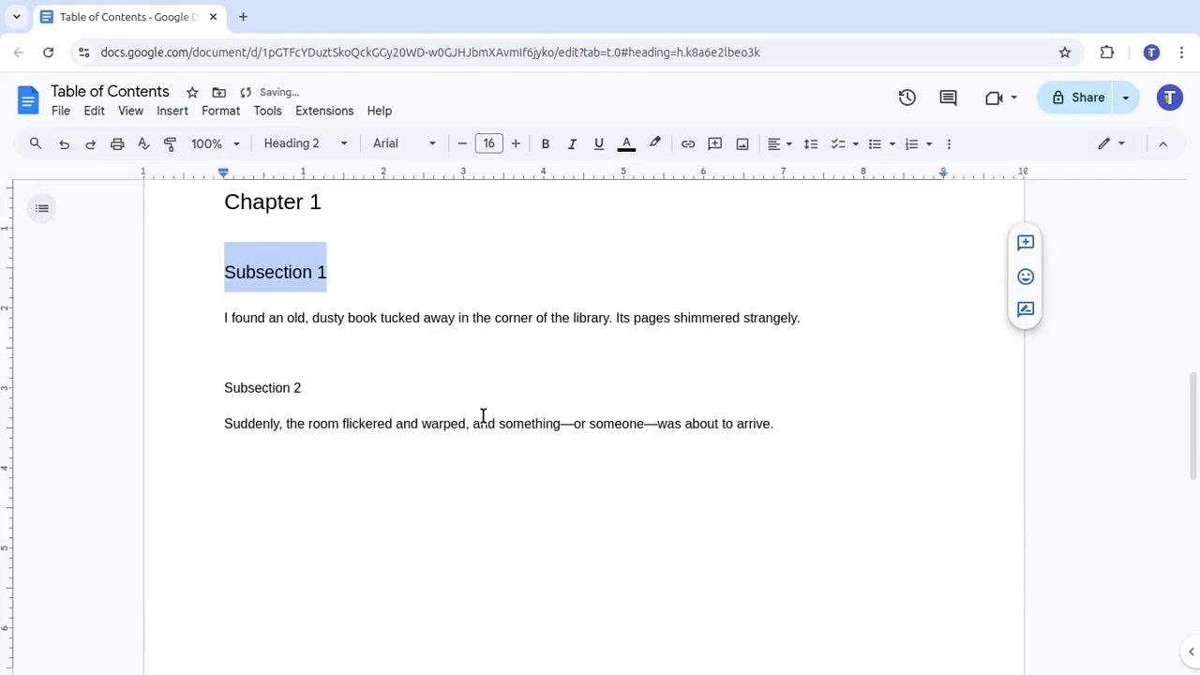
Apply the Heading 2 style to the "Subsection 2" title under Chapter 1
{"action": "left_click_drag", "start_coordinate": [340, 388], "coordinate": [212, 391]}
{"action": "left_click", "coordinate": [306, 143]}
{"action": "mouse_move", "coordinate": [378, 424]}
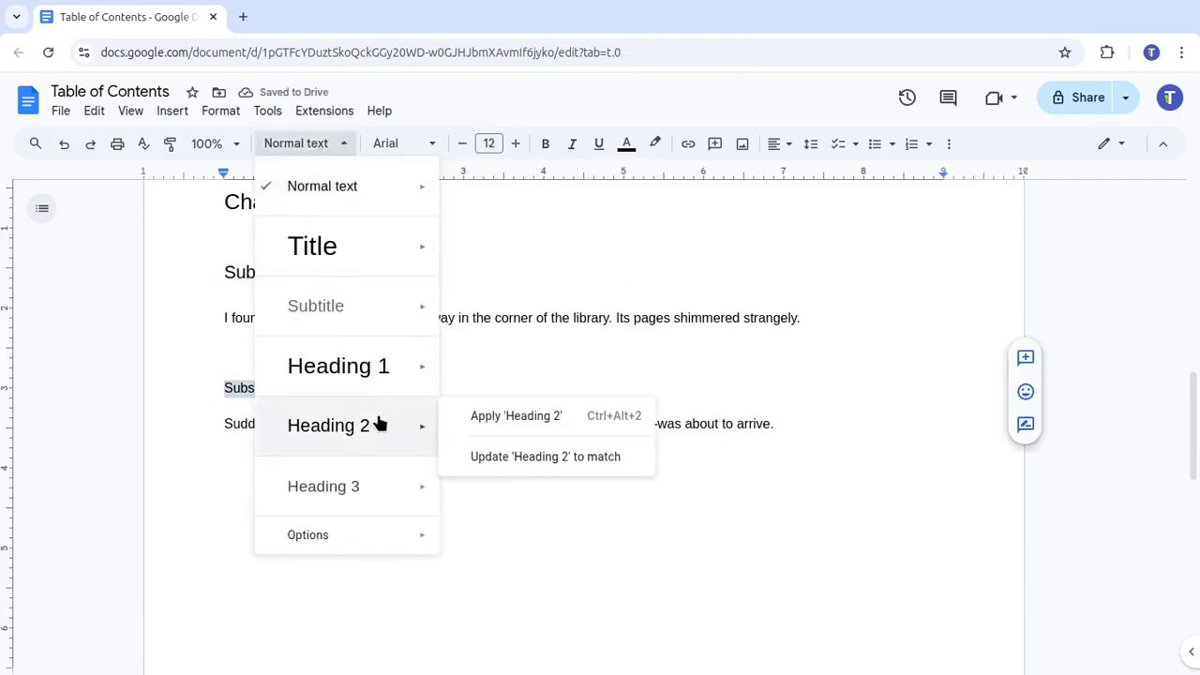
{"action": "left_click", "coordinate": [475, 417]}
Apply the Heading 2 style to the "Subsection 1" title under Chapter 2
{"action": "scroll", "coordinate": [476, 419], "scroll_direction": "down", "scroll_amount": 10}
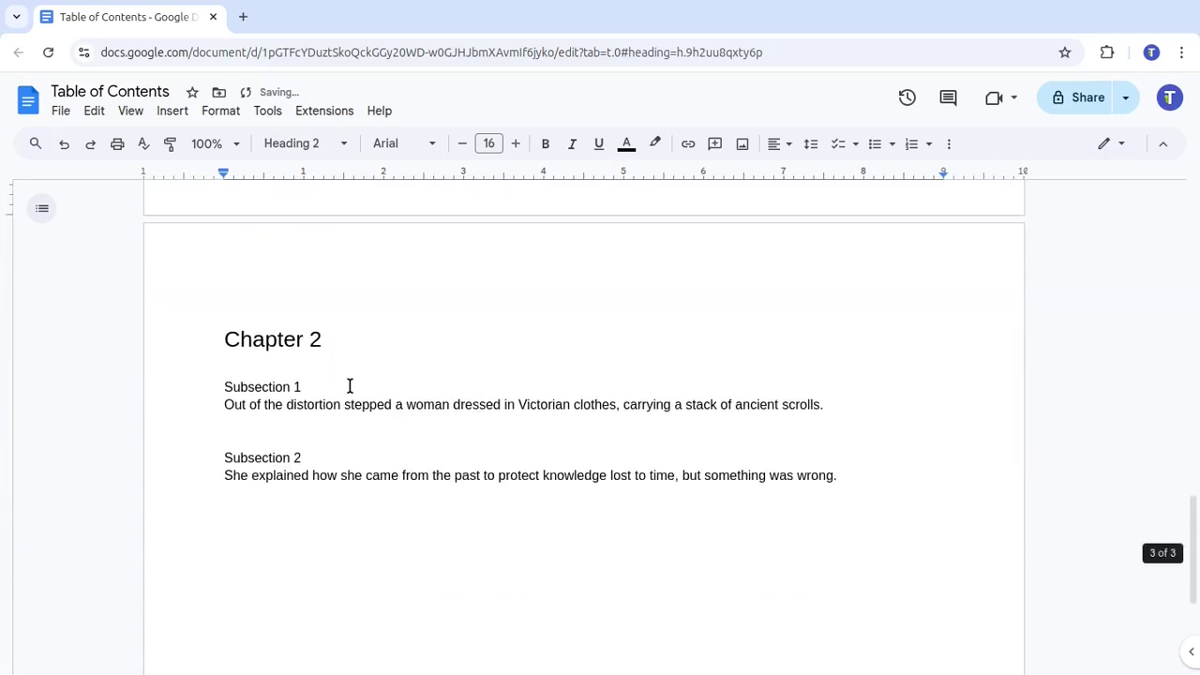
{"action": "left_click_drag", "start_coordinate": [347, 386], "coordinate": [216, 390]}
{"action": "left_click", "coordinate": [319, 146]}
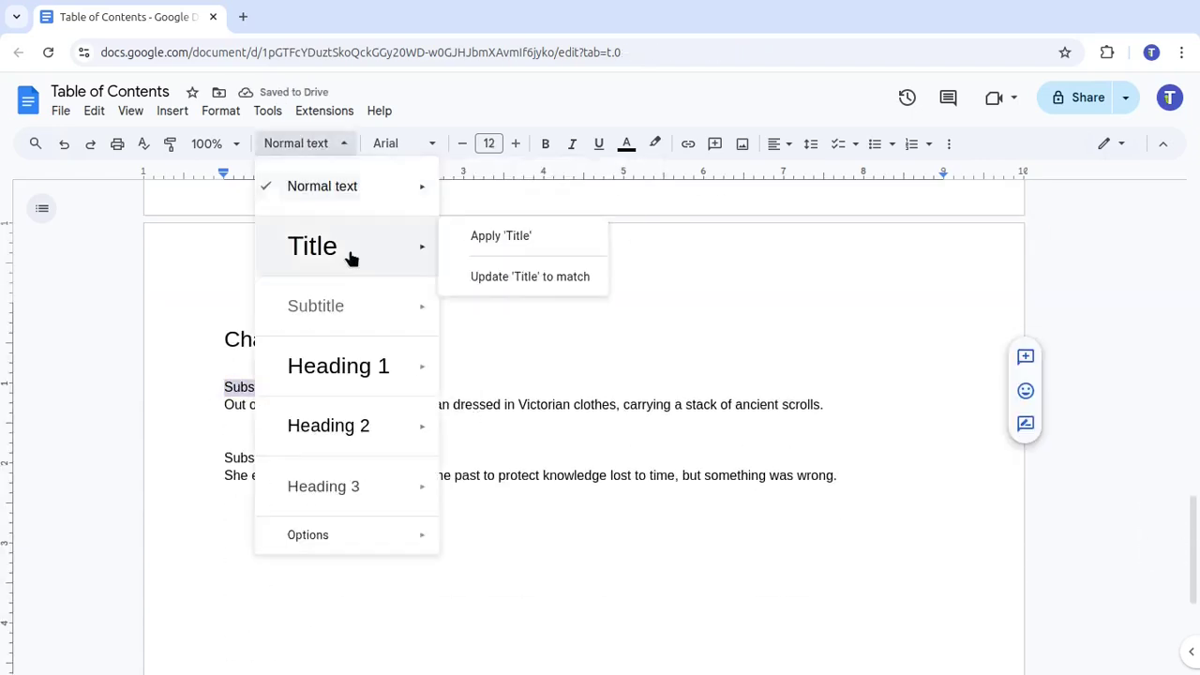
{"action": "mouse_move", "coordinate": [389, 413]}
{"action": "left_click", "coordinate": [461, 421]}
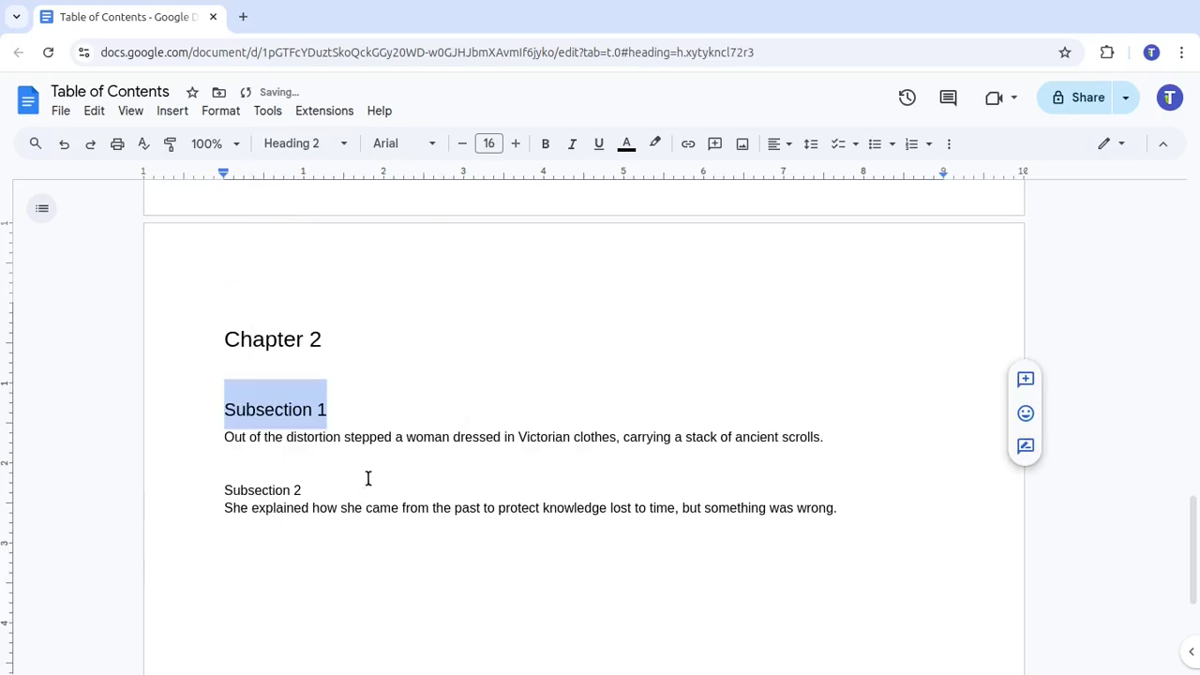
Apply the Heading 2 style to the "Subsection 2" title under Chapter 2, then deselect it
{"action": "left_click_drag", "start_coordinate": [338, 488], "coordinate": [211, 490]}
{"action": "left_click", "coordinate": [305, 145]}
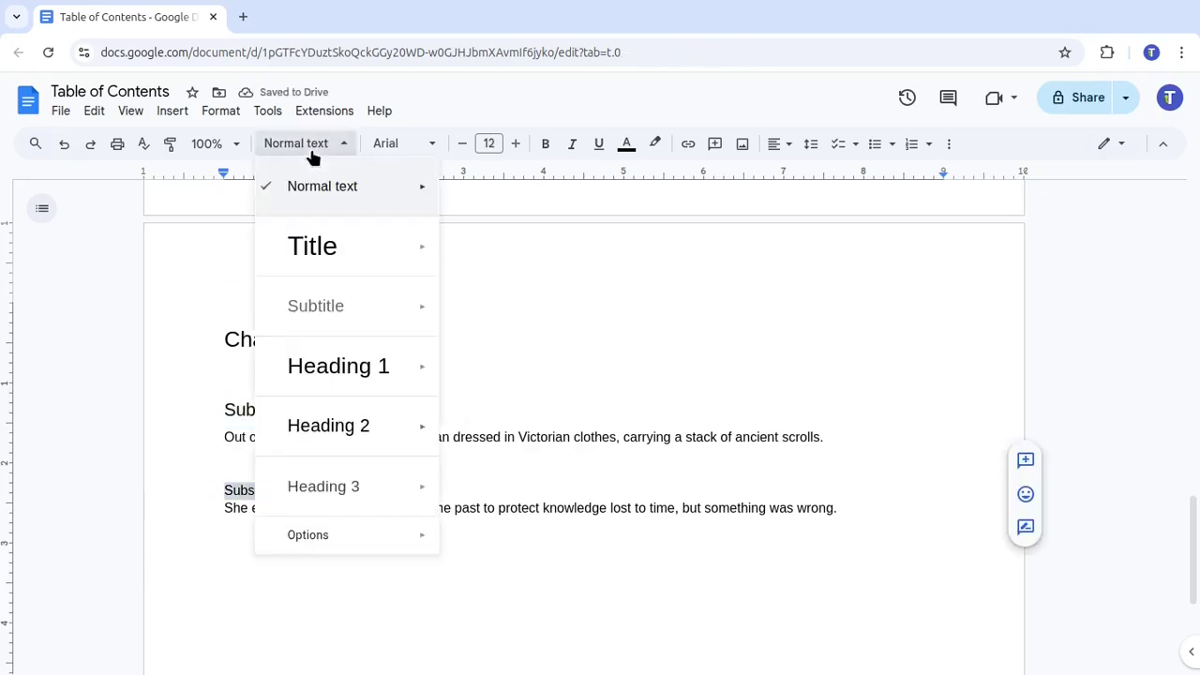
{"action": "mouse_move", "coordinate": [394, 418]}
{"action": "left_click", "coordinate": [505, 423]}
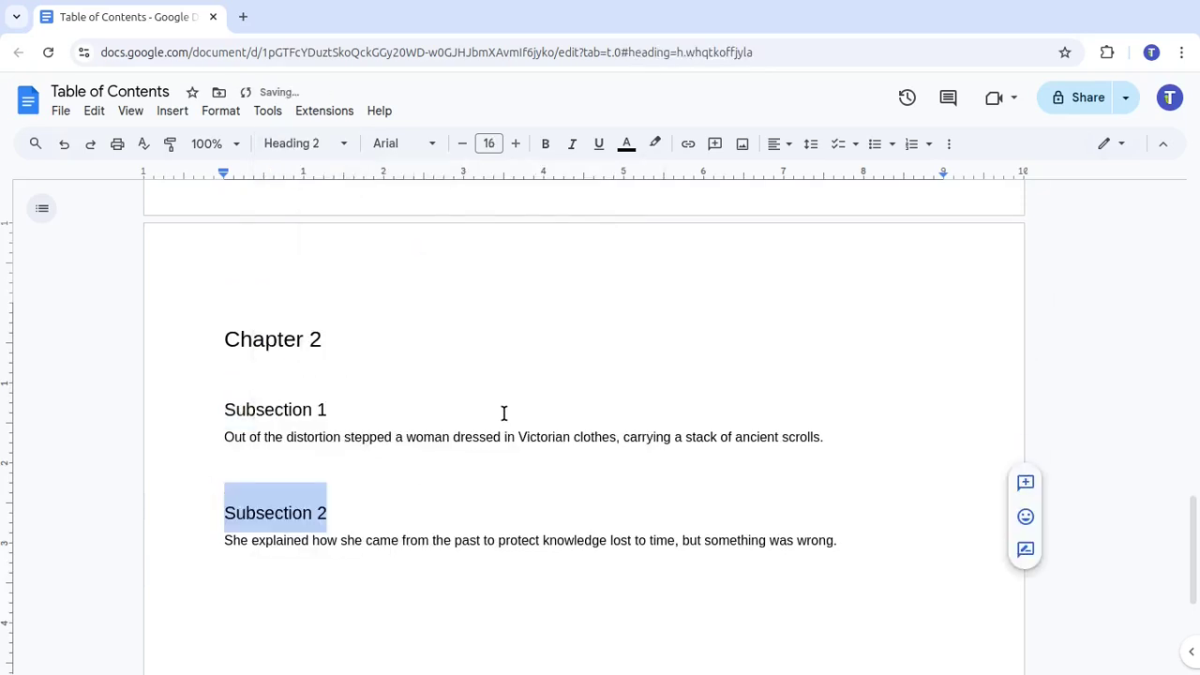
{"action": "left_click", "coordinate": [505, 409]}
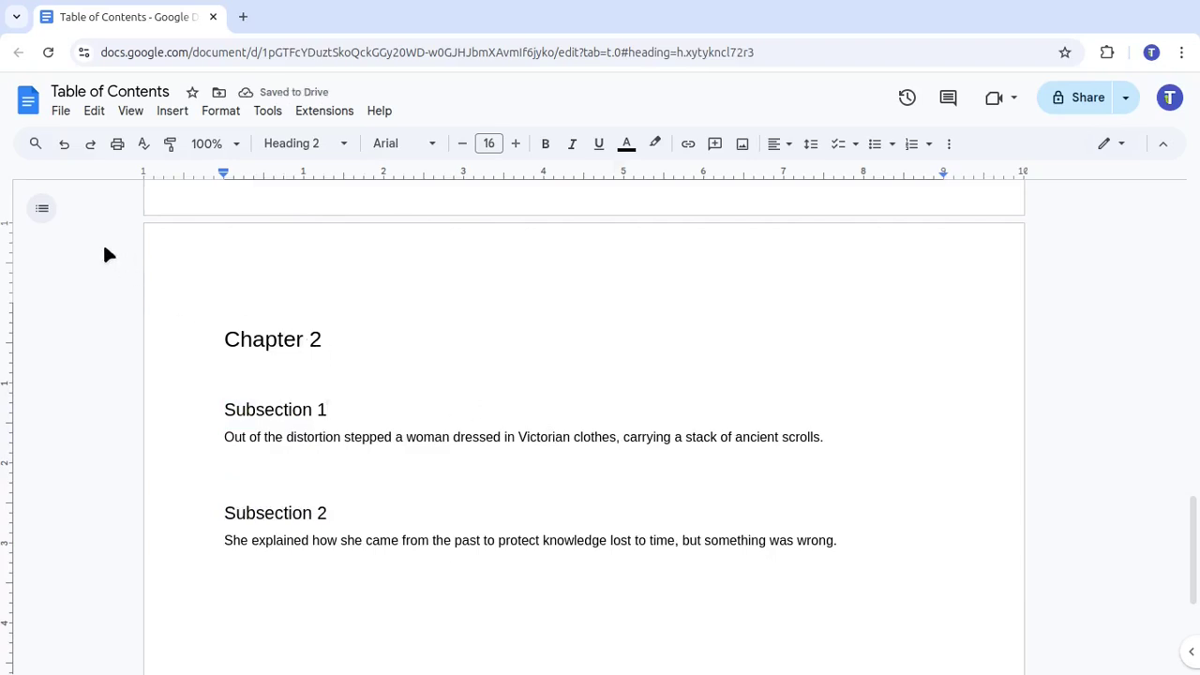
Show the document outline and use it to visit Chapter 1, its two subsections and Chapter 2
{"action": "left_click", "coordinate": [44, 212]}
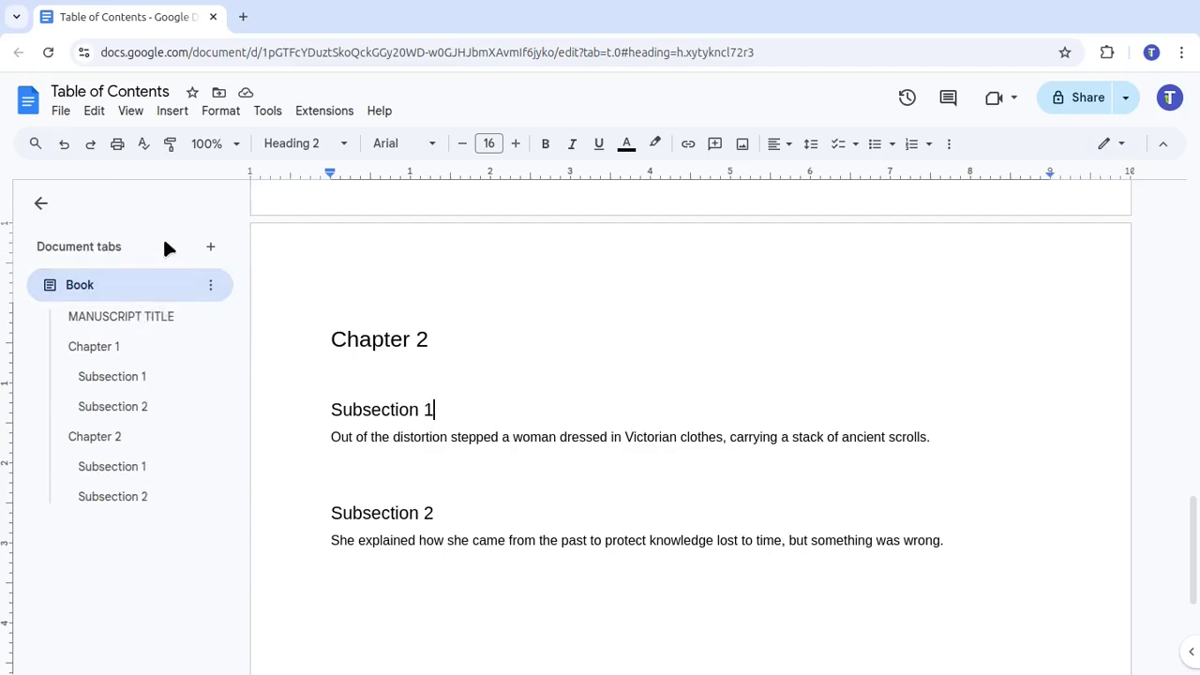
{"action": "left_click", "coordinate": [161, 349]}
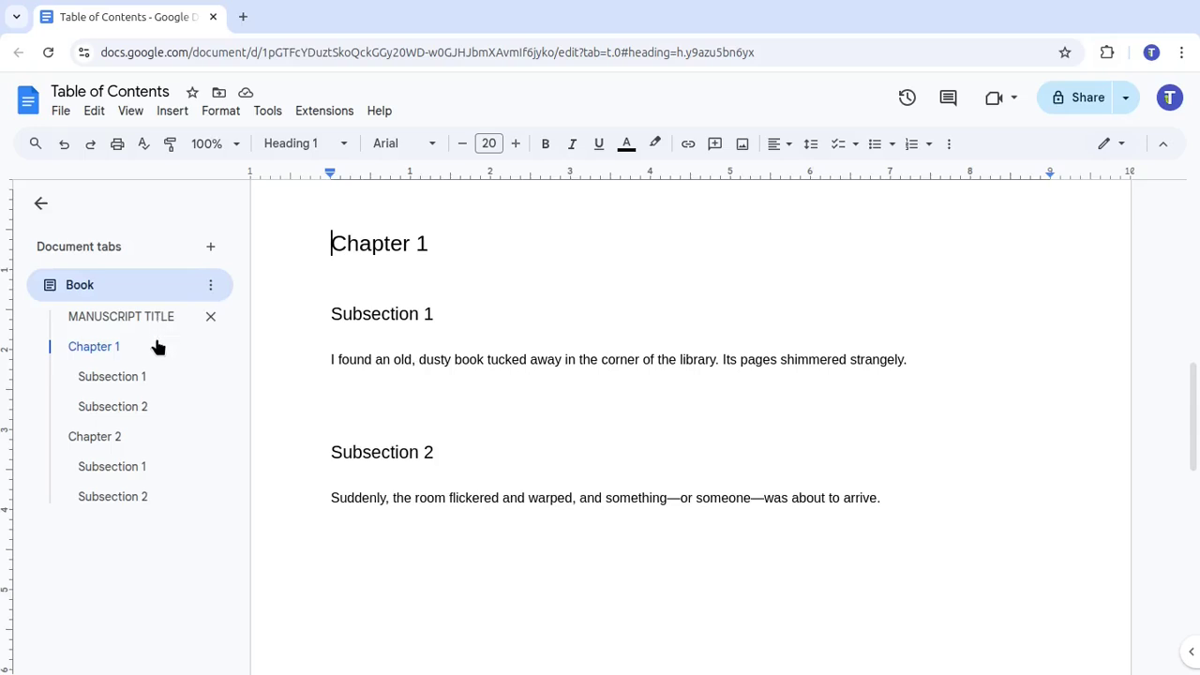
{"action": "left_click", "coordinate": [165, 374]}
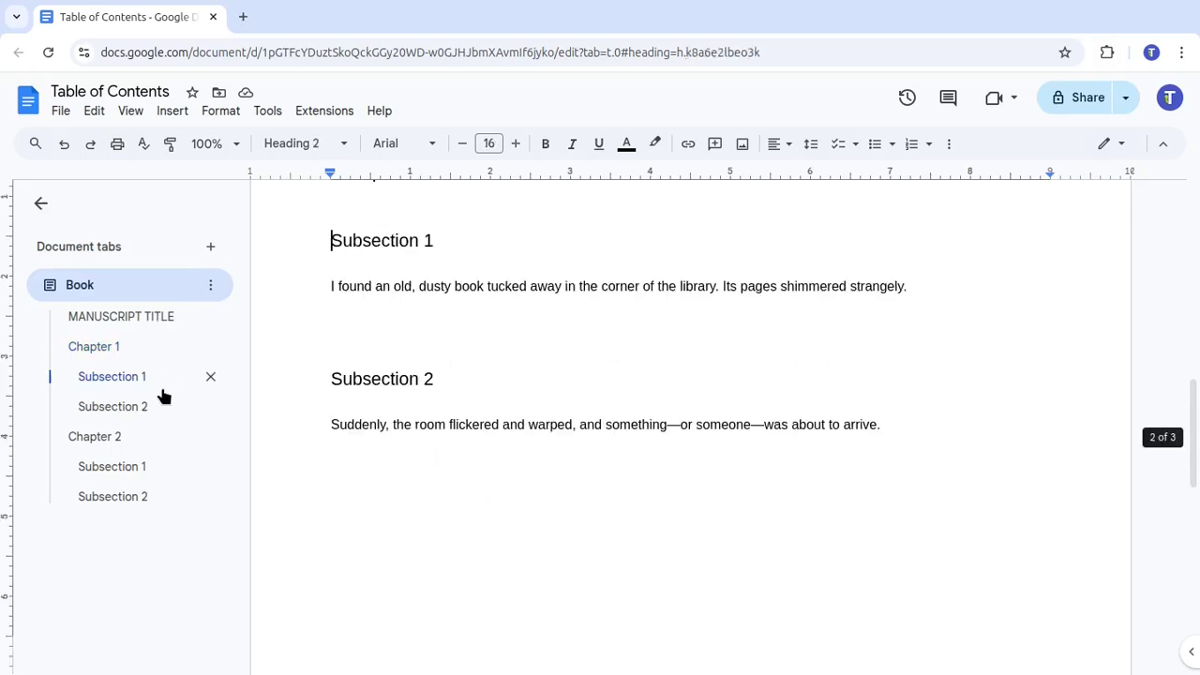
{"action": "left_click", "coordinate": [163, 406]}
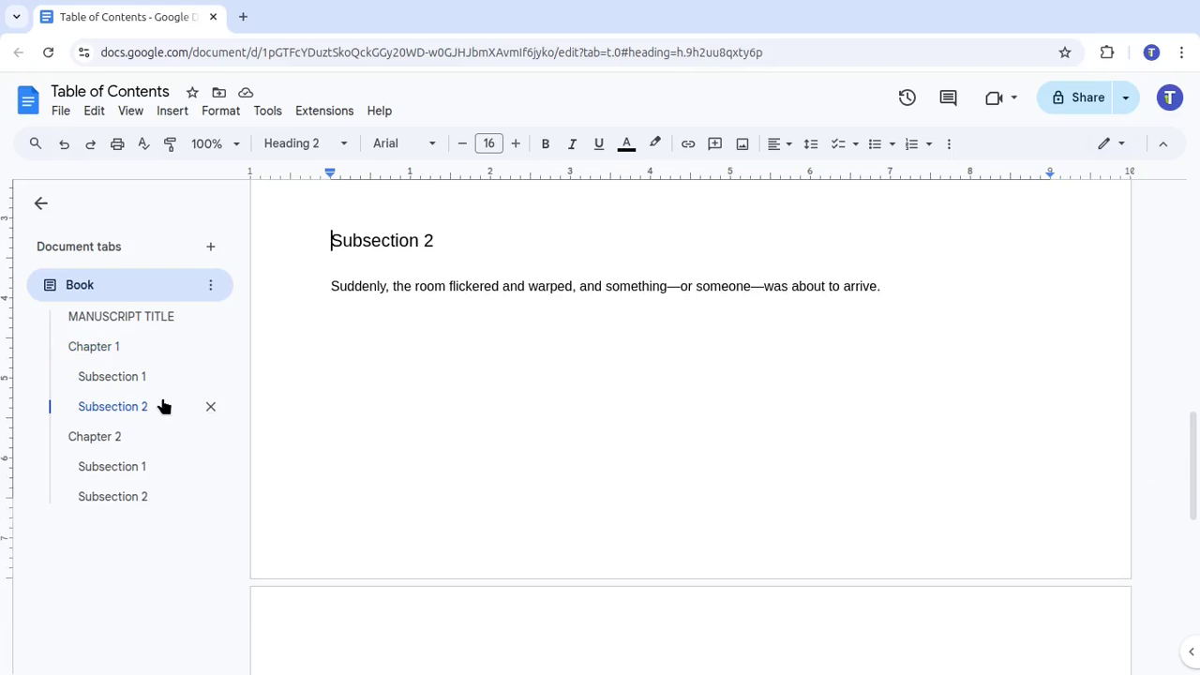
{"action": "left_click", "coordinate": [165, 434]}
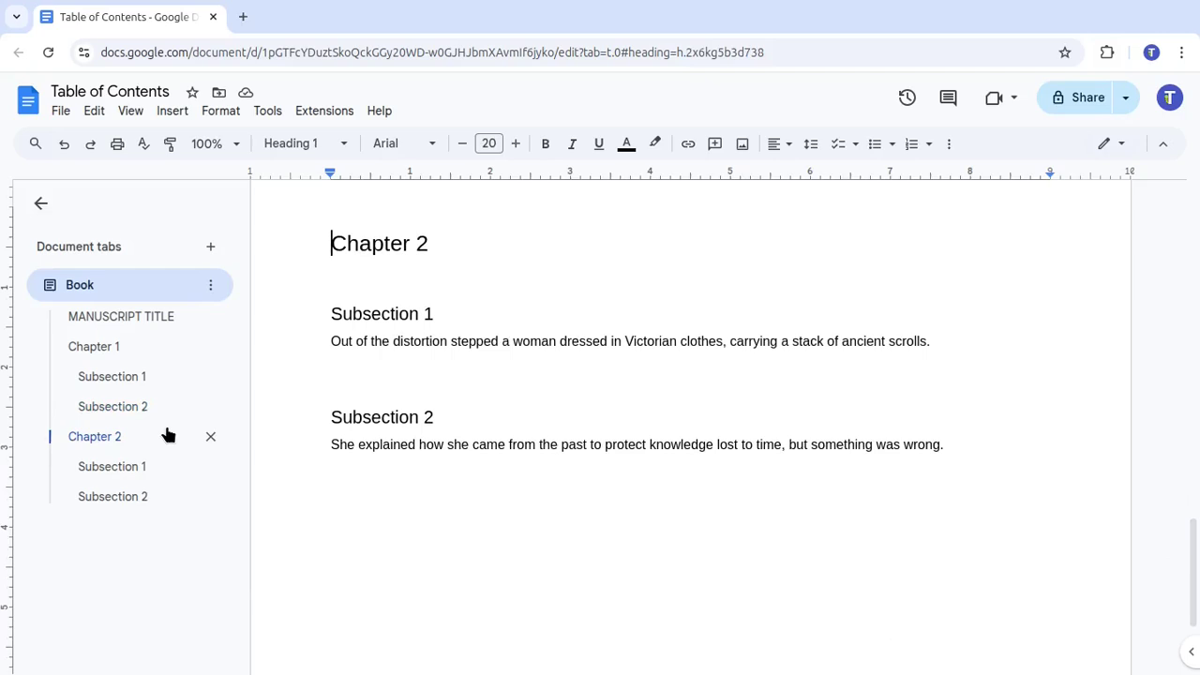
Insert a page break after the "By AUTHOR" line on the manuscript title page
{"action": "left_click", "coordinate": [141, 316]}
{"action": "left_click", "coordinate": [736, 293]}
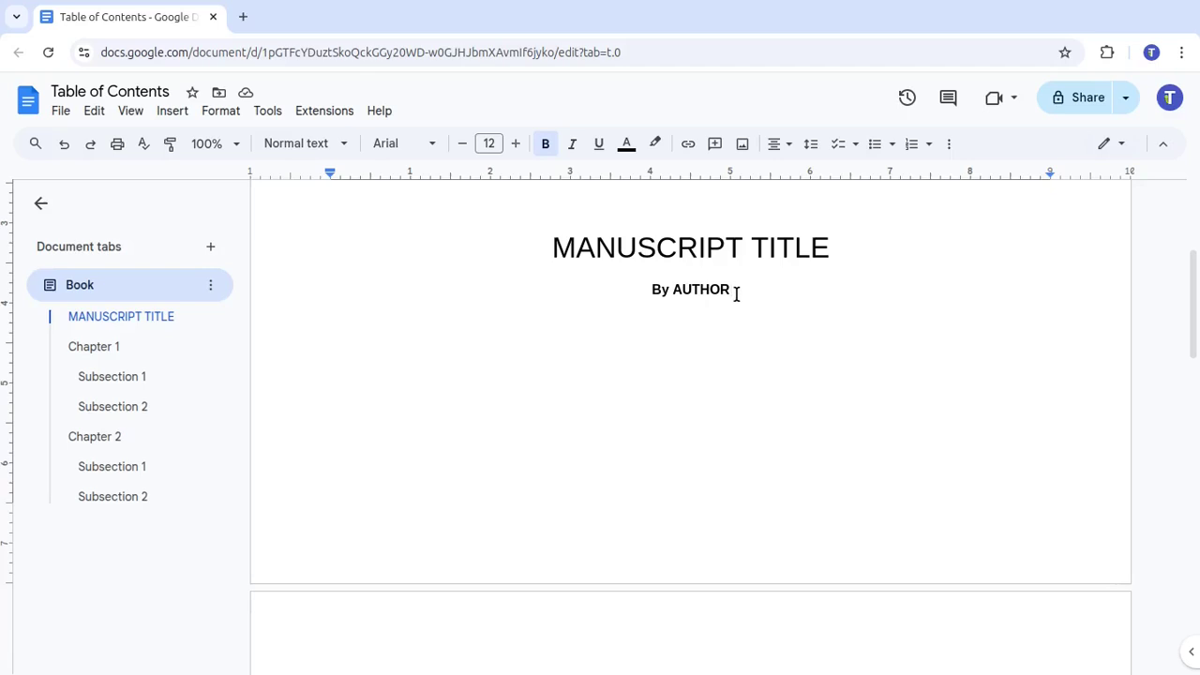
{"action": "left_click", "coordinate": [172, 111]}
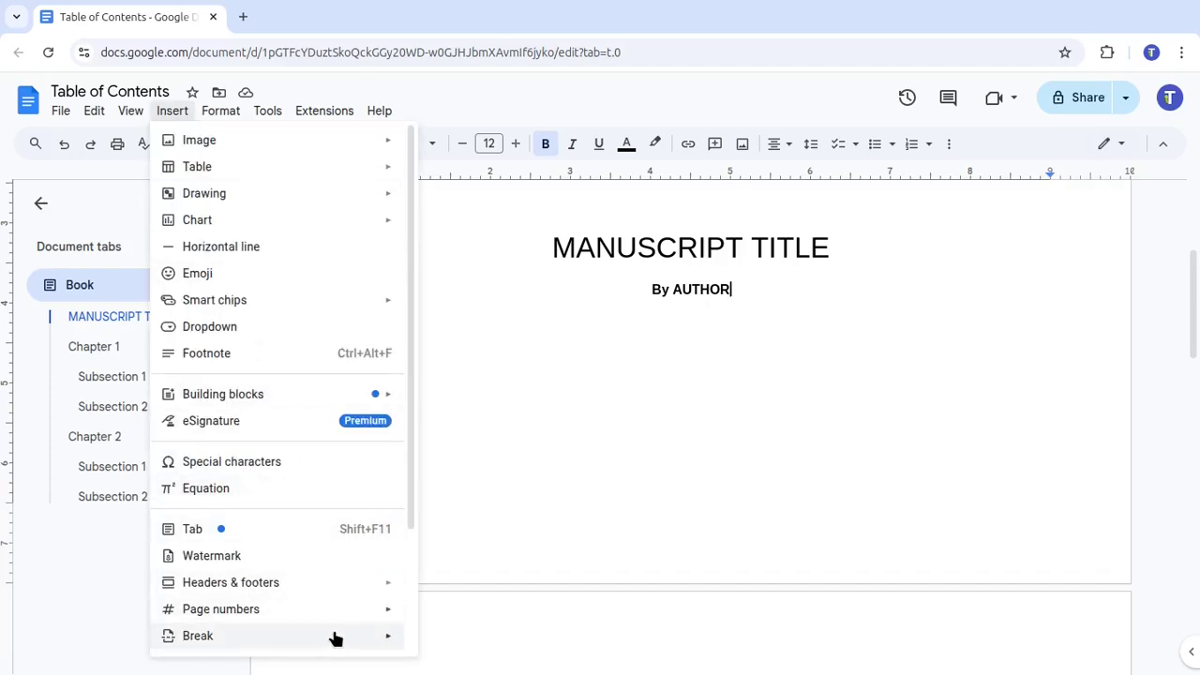
{"action": "mouse_move", "coordinate": [332, 635]}
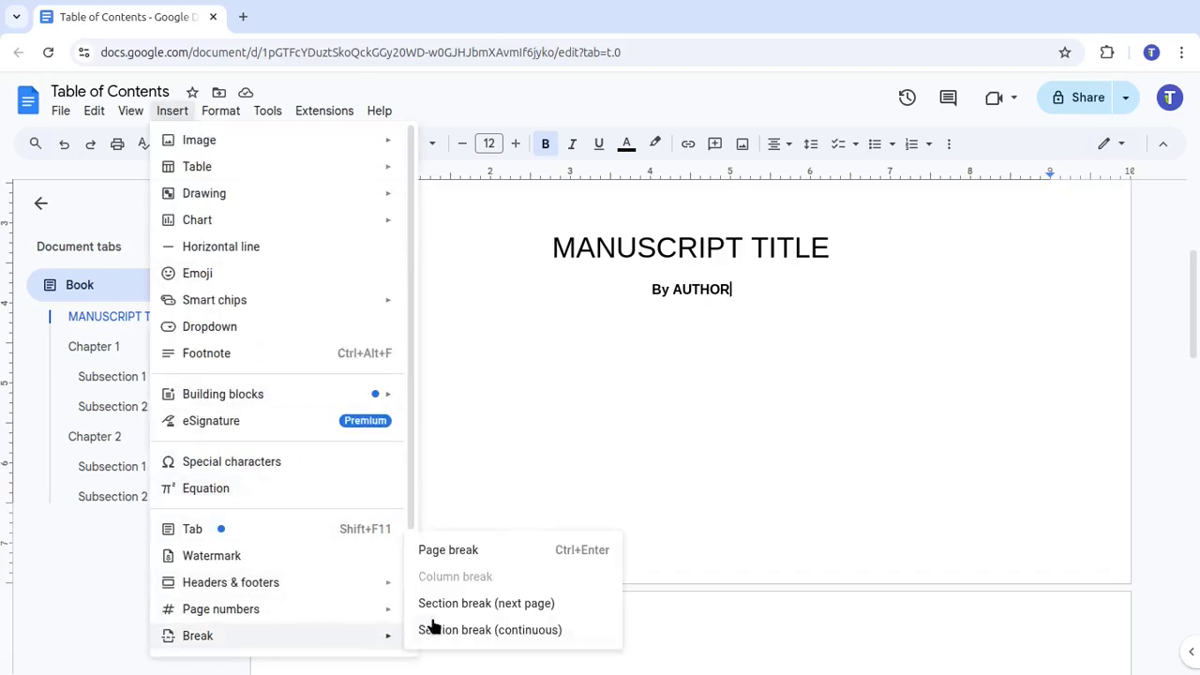
{"action": "left_click", "coordinate": [512, 549]}
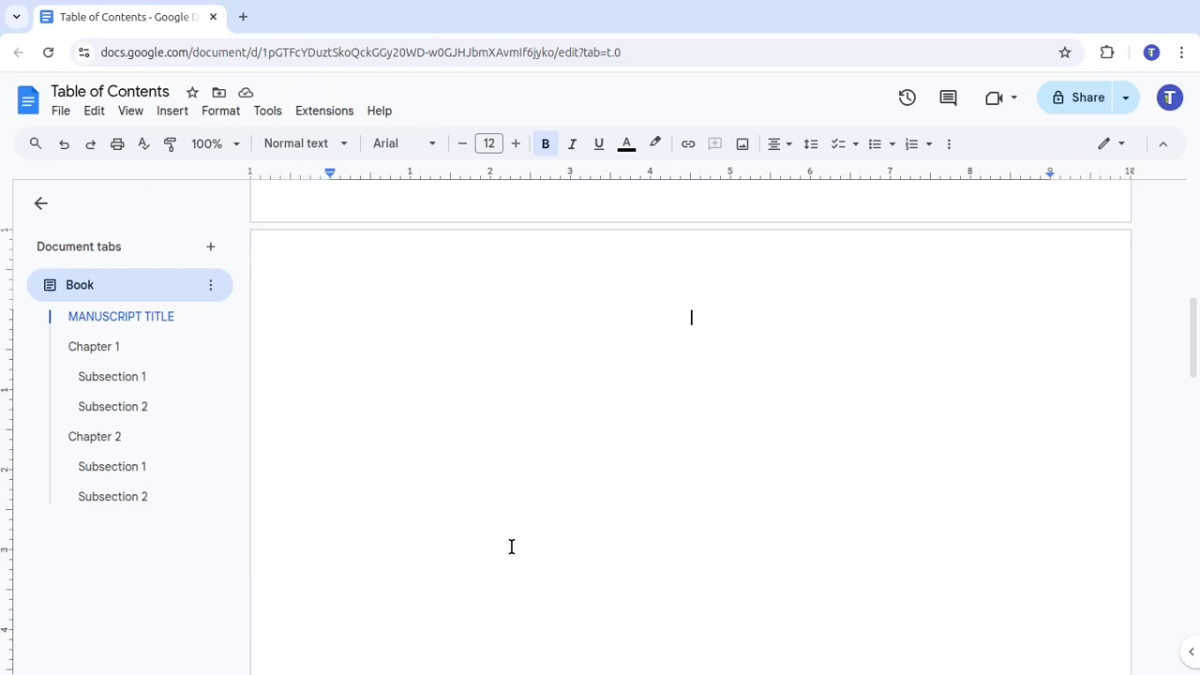
Insert a plain-text table of contents with page numbers on the blank page after the title page
{"action": "left_click", "coordinate": [173, 114]}
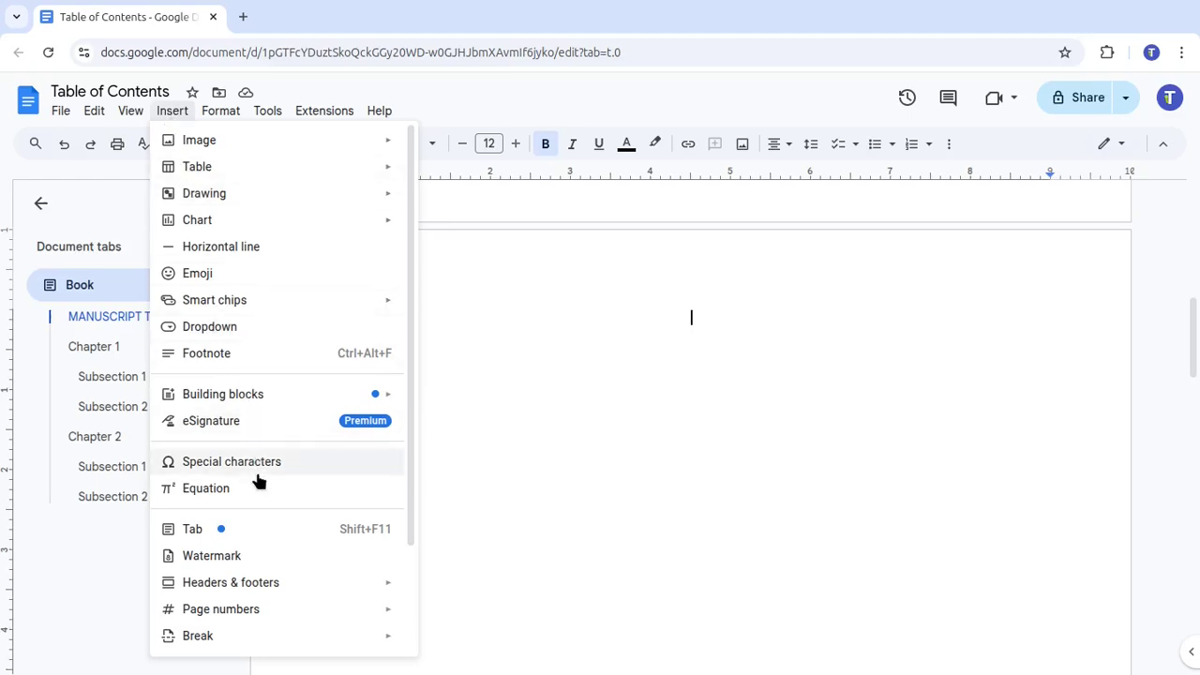
{"action": "scroll", "coordinate": [281, 571], "scroll_direction": "down", "scroll_amount": 2}
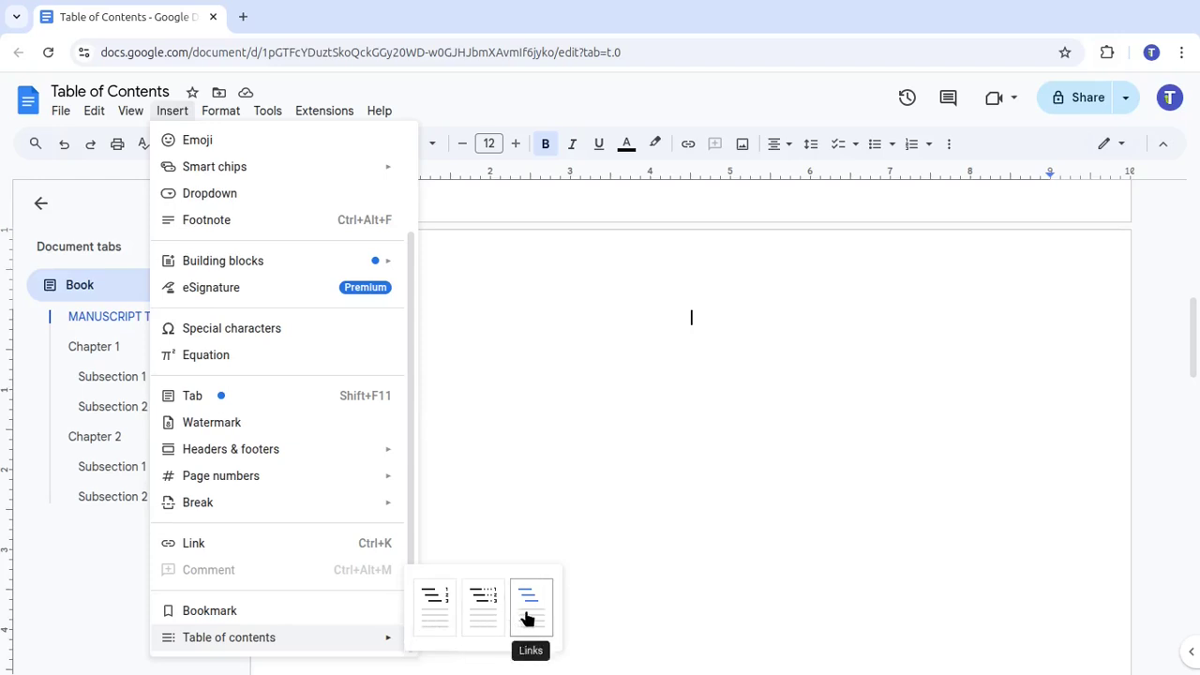
{"action": "left_click", "coordinate": [435, 608]}
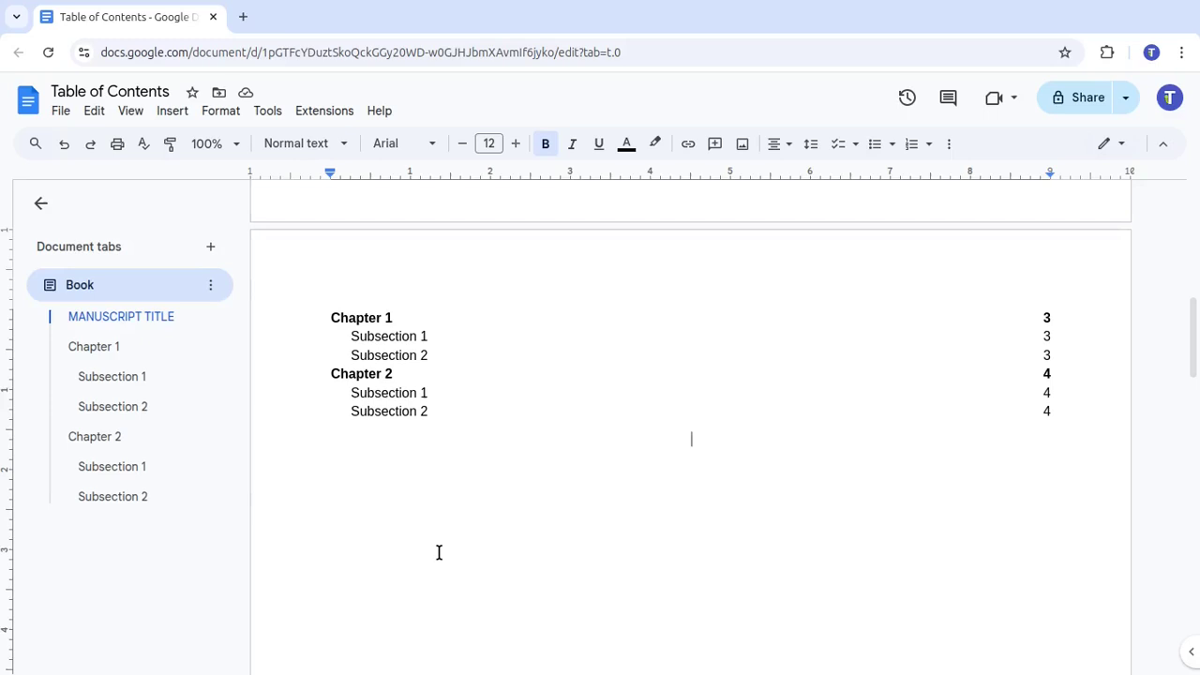
Check the Chapter 1 entry's link in the table of contents and follow the link to Subsection 1 of Chapter 2
{"action": "left_click", "coordinate": [407, 321]}
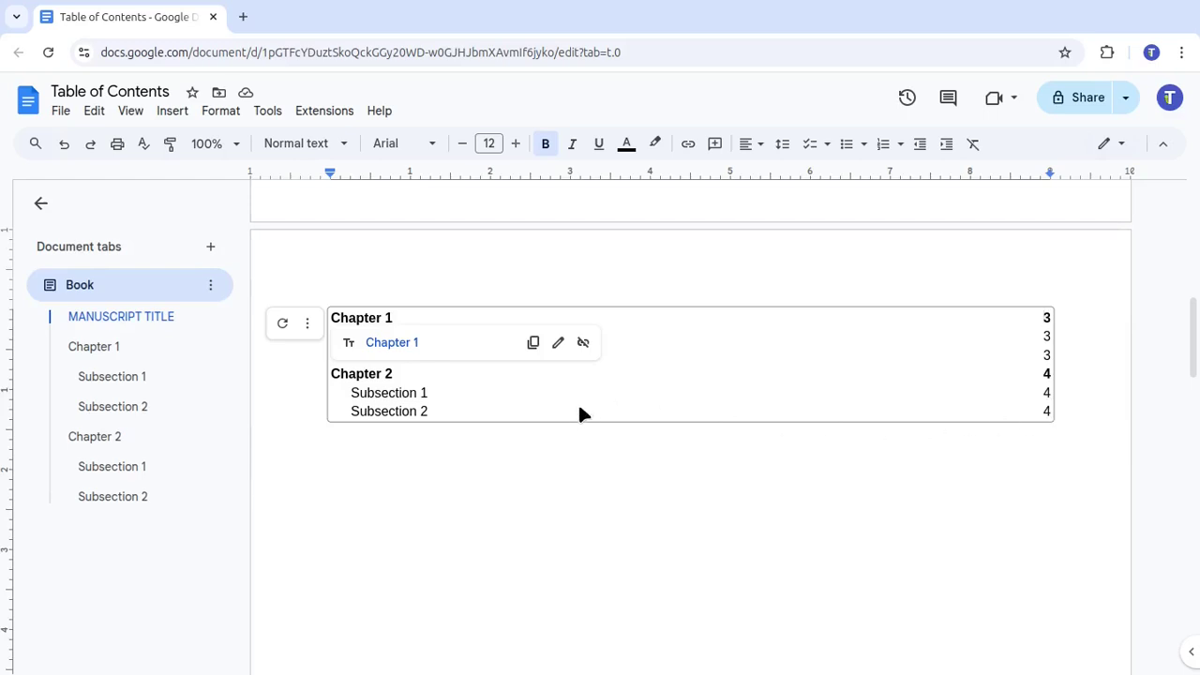
{"action": "left_click", "coordinate": [579, 433]}
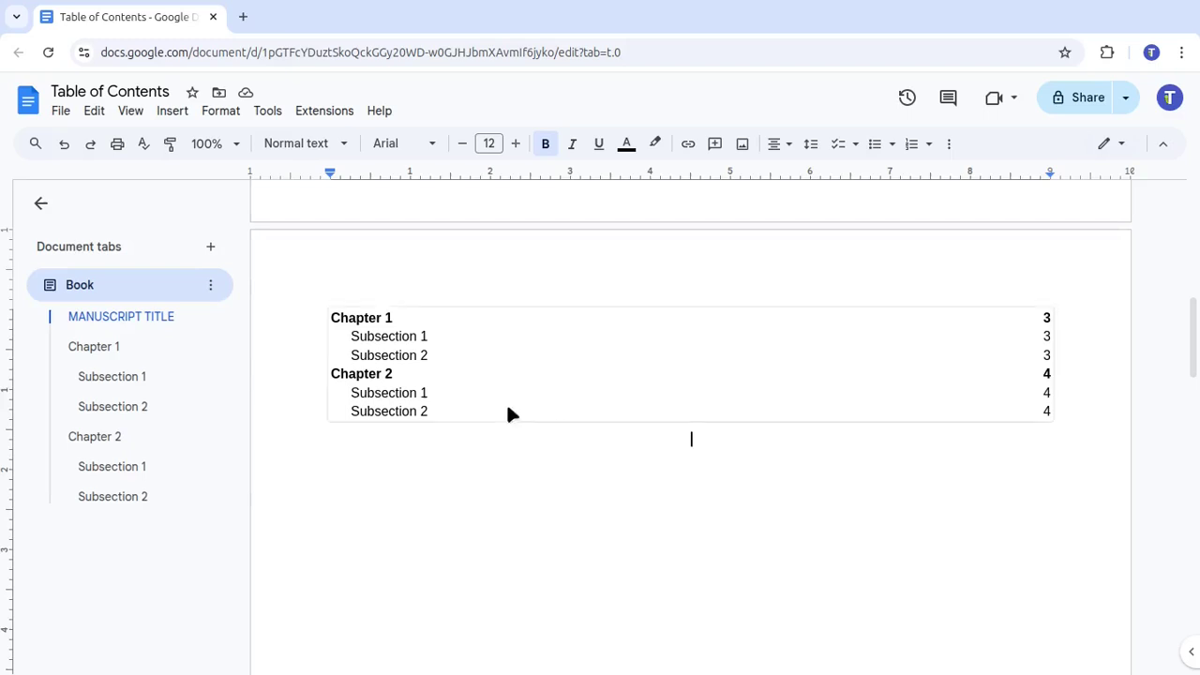
{"action": "left_click", "coordinate": [409, 400]}
{"action": "left_click", "coordinate": [423, 419]}
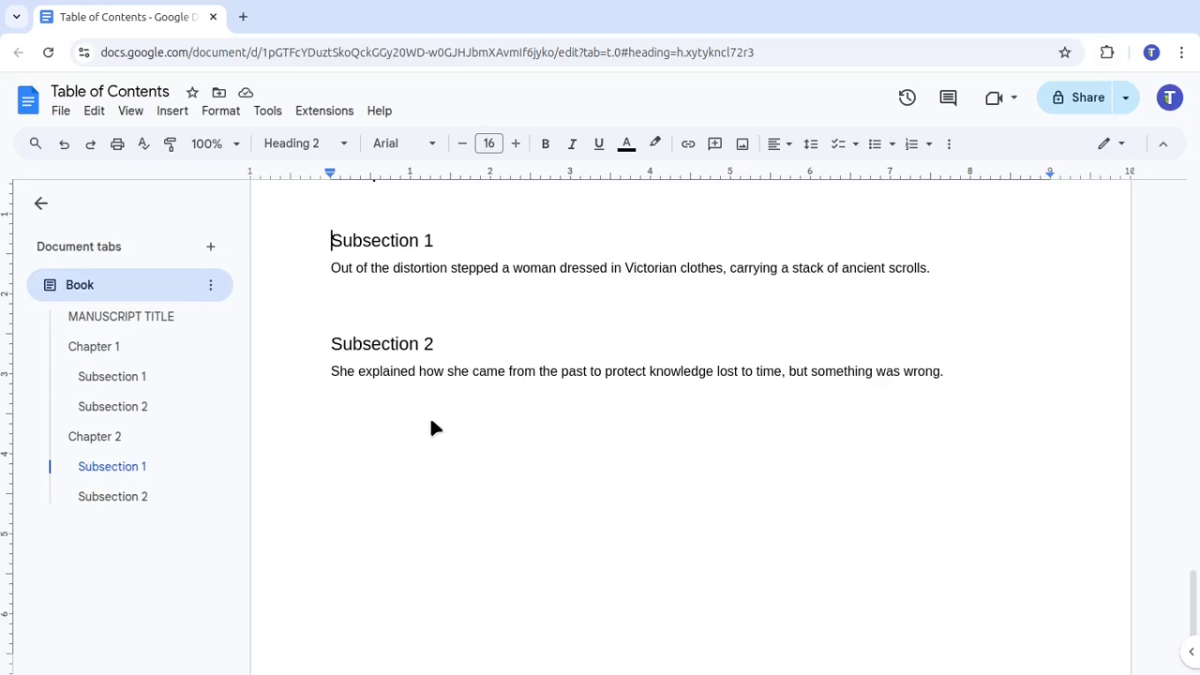
Add a new line reading "Subsection 3" below the Subsection 2 paragraph in Chapter 2
{"action": "left_click", "coordinate": [973, 372]}
{"action": "key", "text": "Return"}
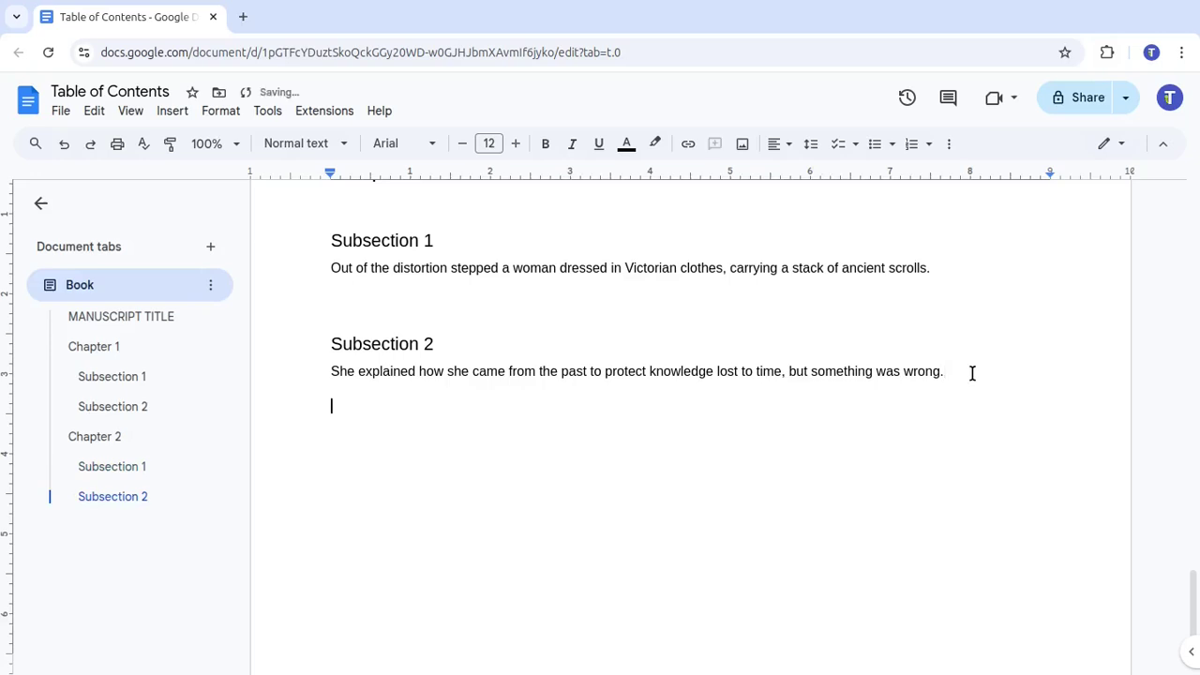
{"action": "type", "text": "Subsection 3"}
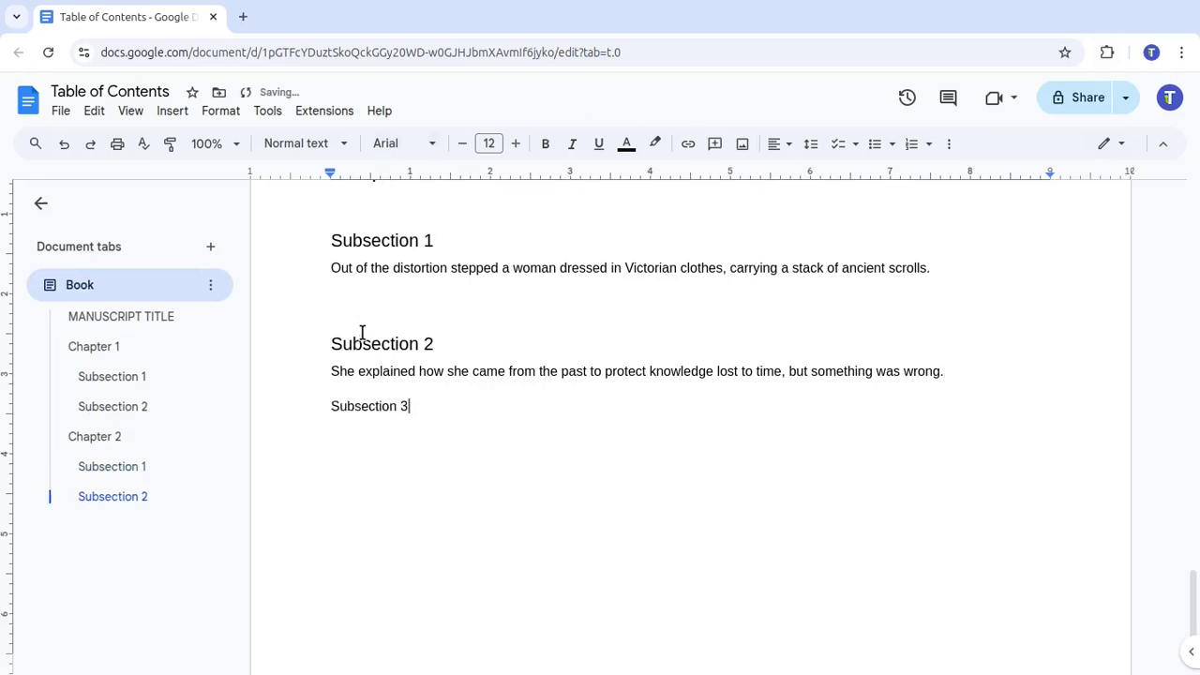
Apply the Heading 2 style to the "Subsection 3" line under Chapter 2
{"action": "left_click_drag", "start_coordinate": [332, 406], "coordinate": [413, 408]}
{"action": "left_click", "coordinate": [305, 143]}
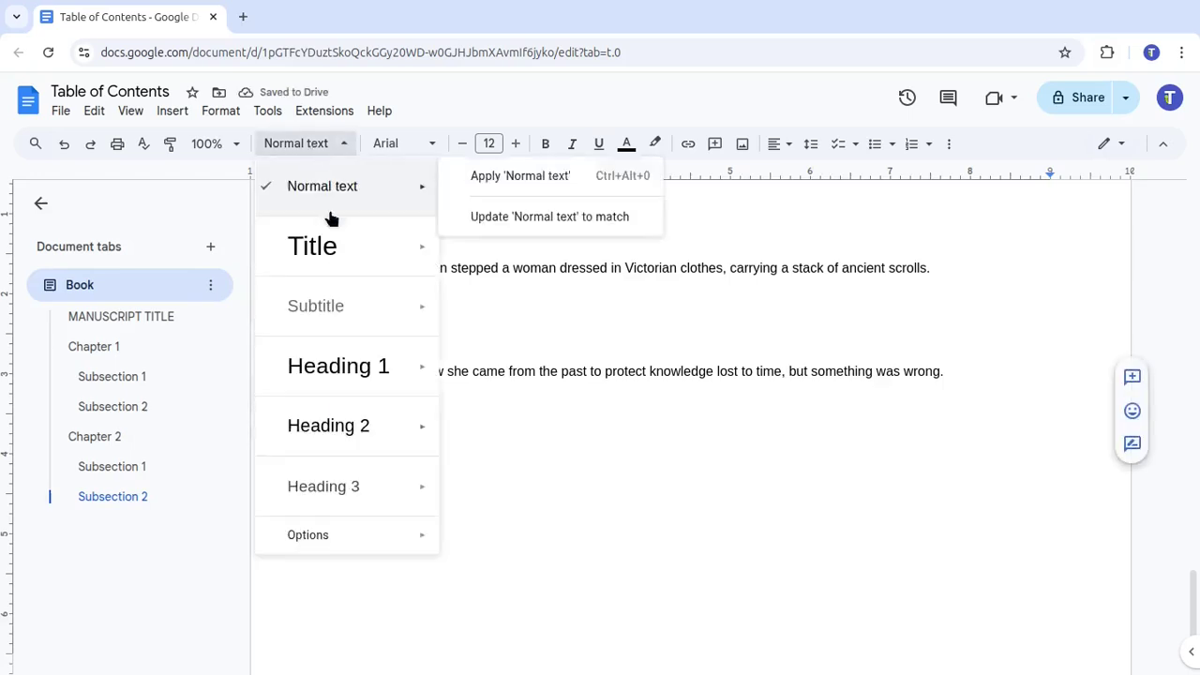
{"action": "mouse_move", "coordinate": [388, 435]}
{"action": "left_click", "coordinate": [487, 417]}
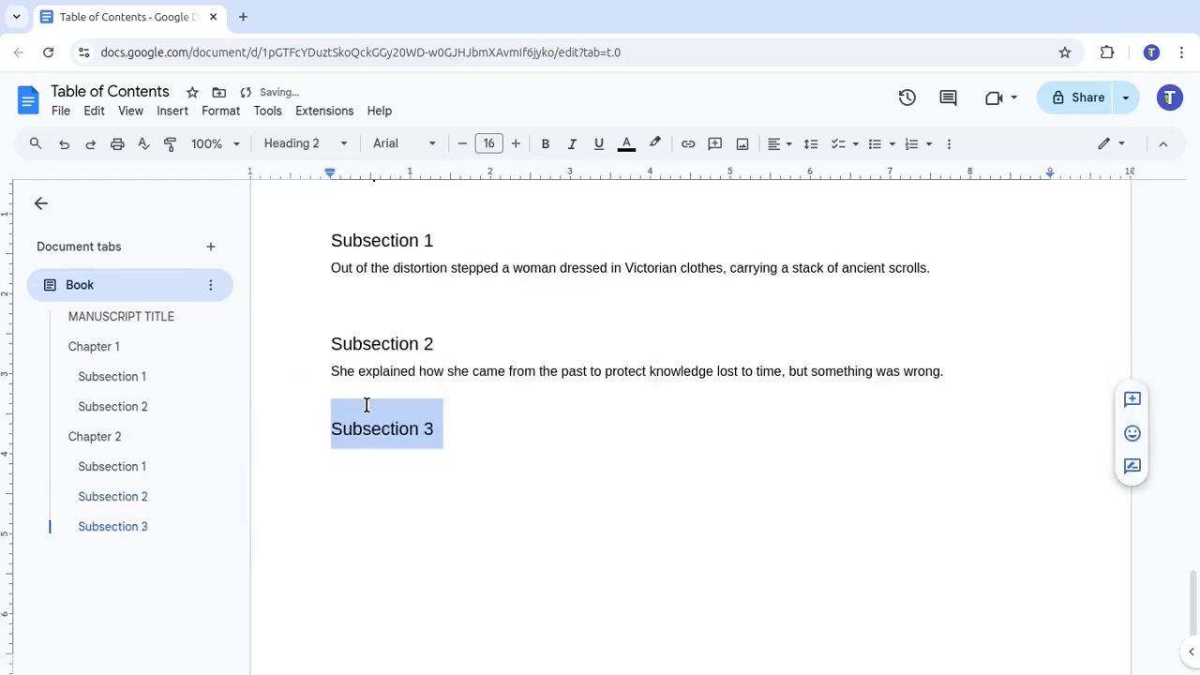
Update the table of contents to include the new Subsection 3 heading, check that entry's link and deselect the table
{"action": "left_click", "coordinate": [160, 319]}
{"action": "scroll", "coordinate": [647, 437], "scroll_direction": "down", "scroll_amount": 5}
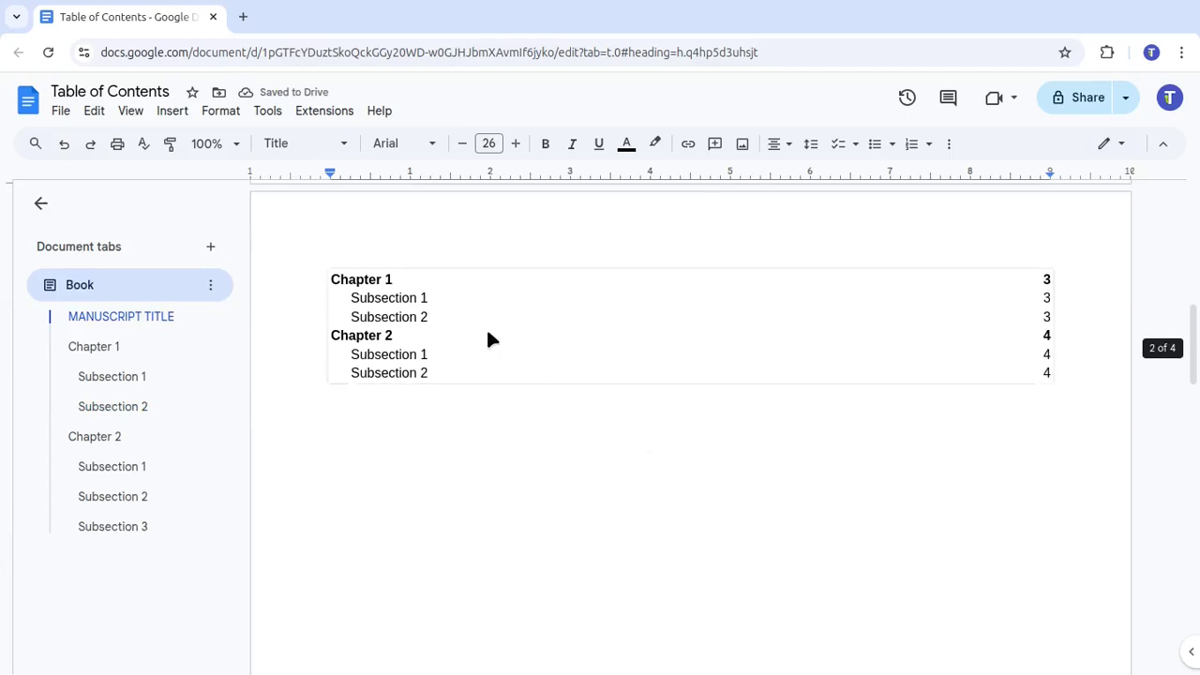
{"action": "left_click", "coordinate": [458, 281]}
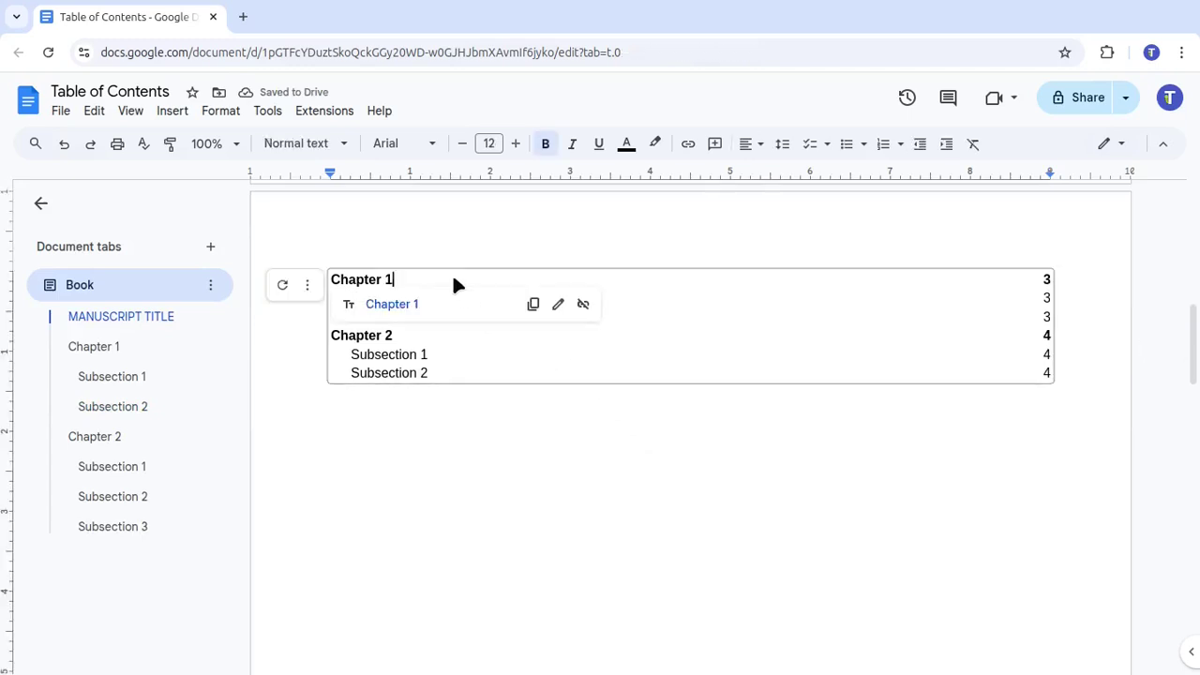
{"action": "left_click", "coordinate": [282, 290]}
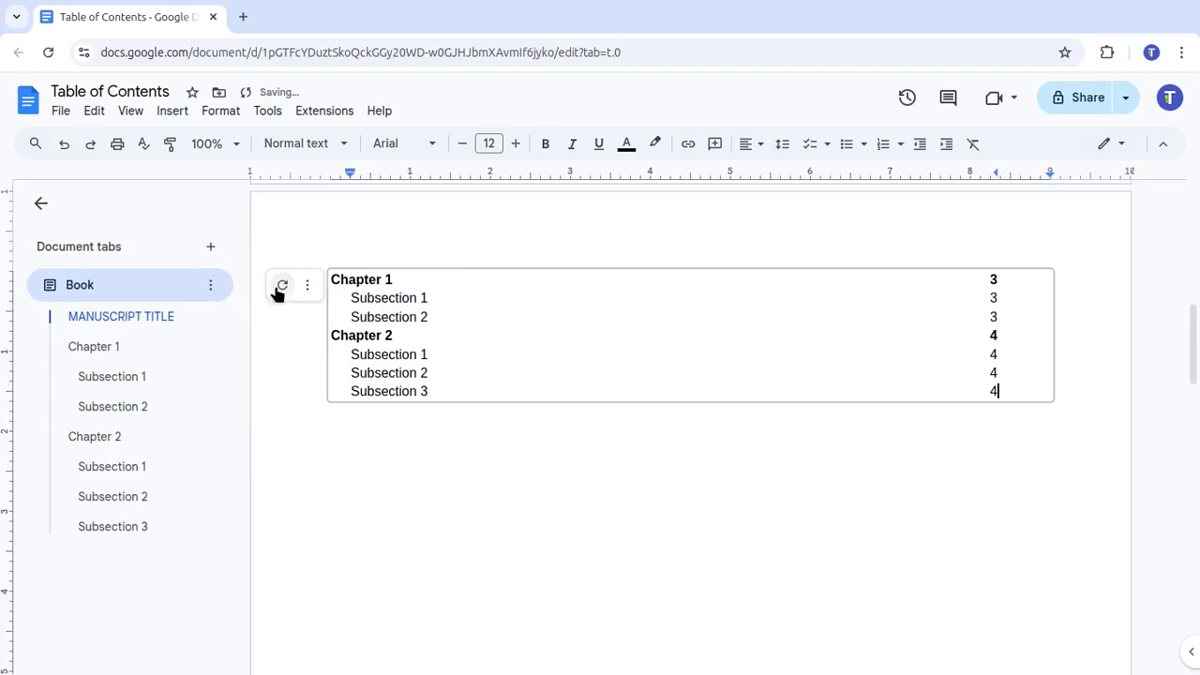
{"action": "left_click", "coordinate": [435, 394]}
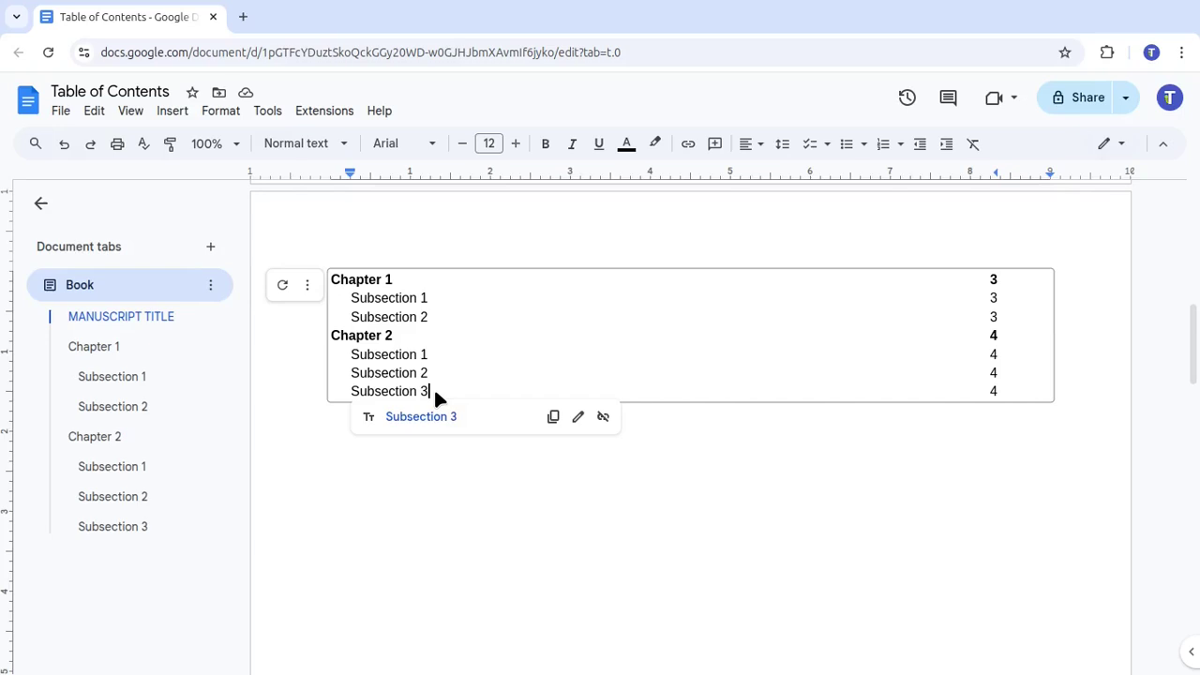
{"action": "left_click", "coordinate": [450, 443]}
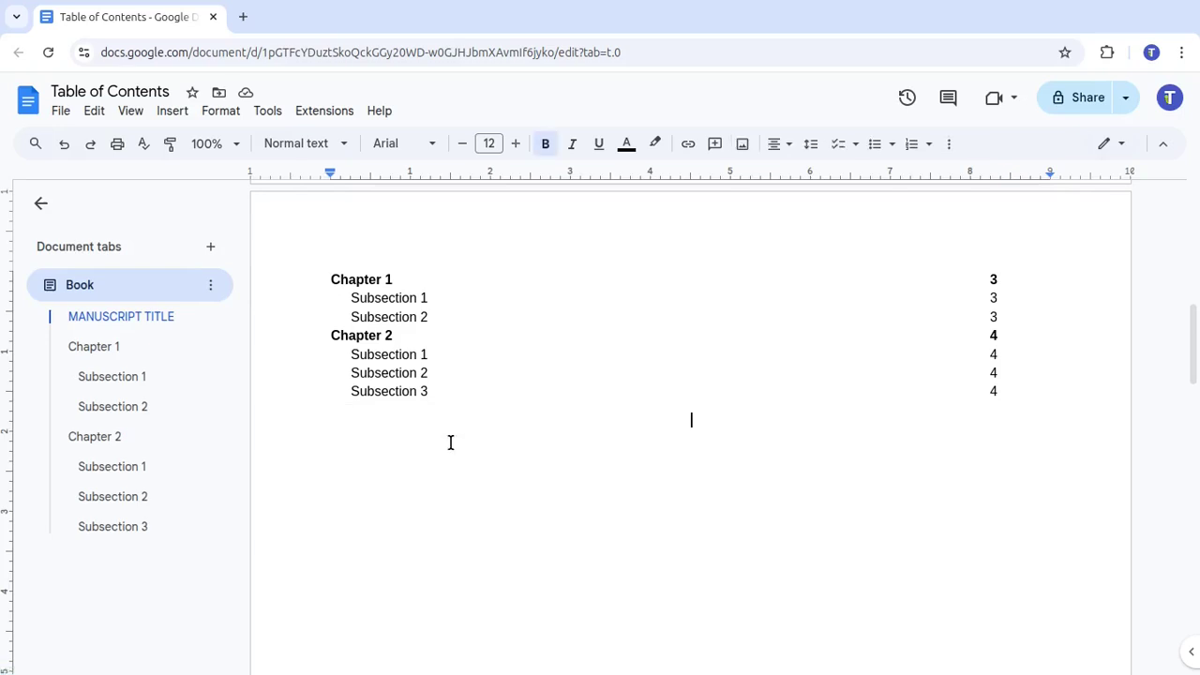
Open the additional options of the table of contents and hide the document outline
{"action": "left_click", "coordinate": [448, 336]}
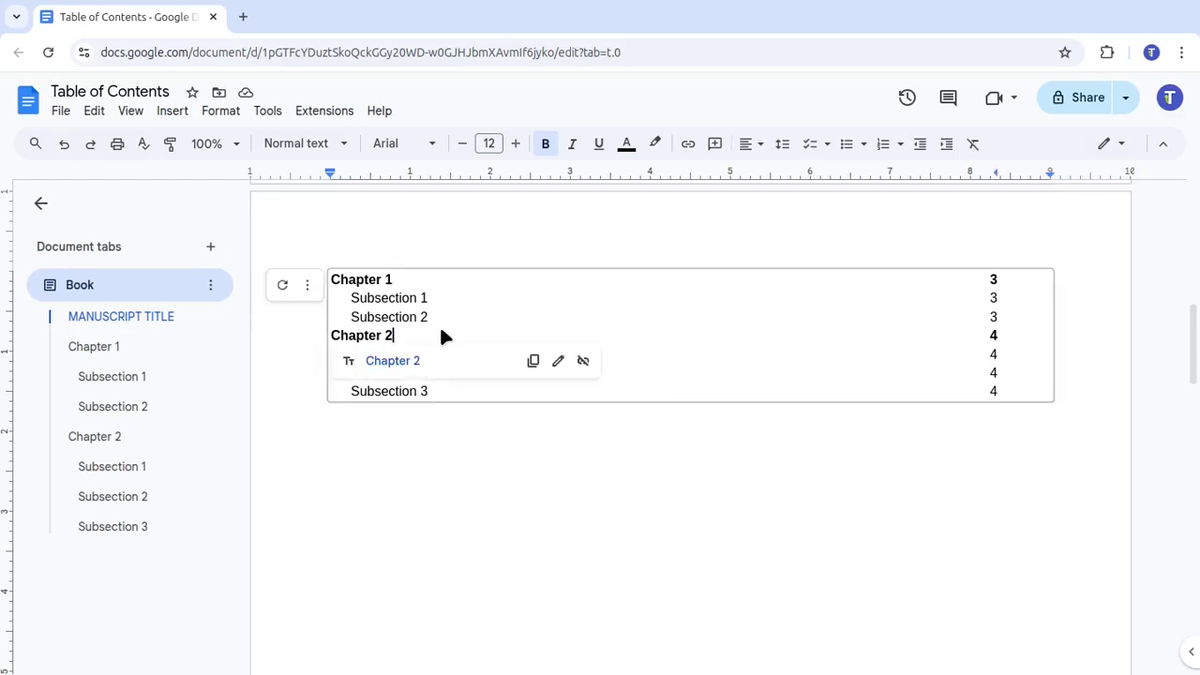
{"action": "left_click", "coordinate": [309, 287]}
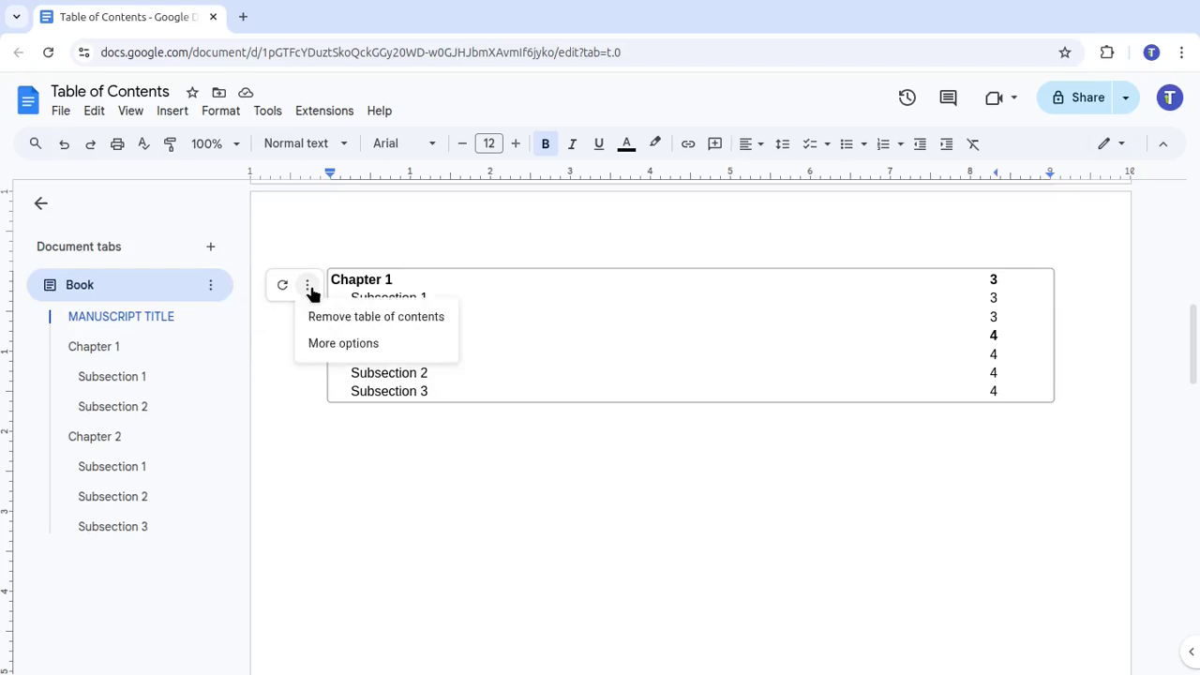
{"action": "left_click", "coordinate": [344, 343]}
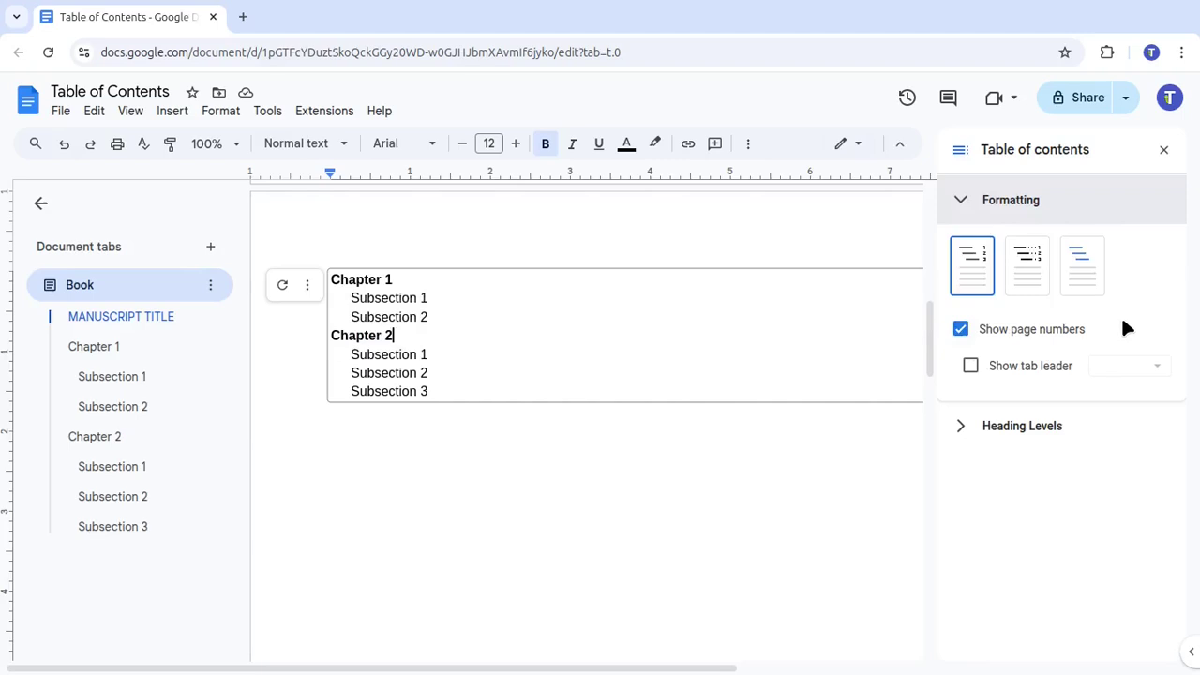
{"action": "left_click", "coordinate": [42, 203]}
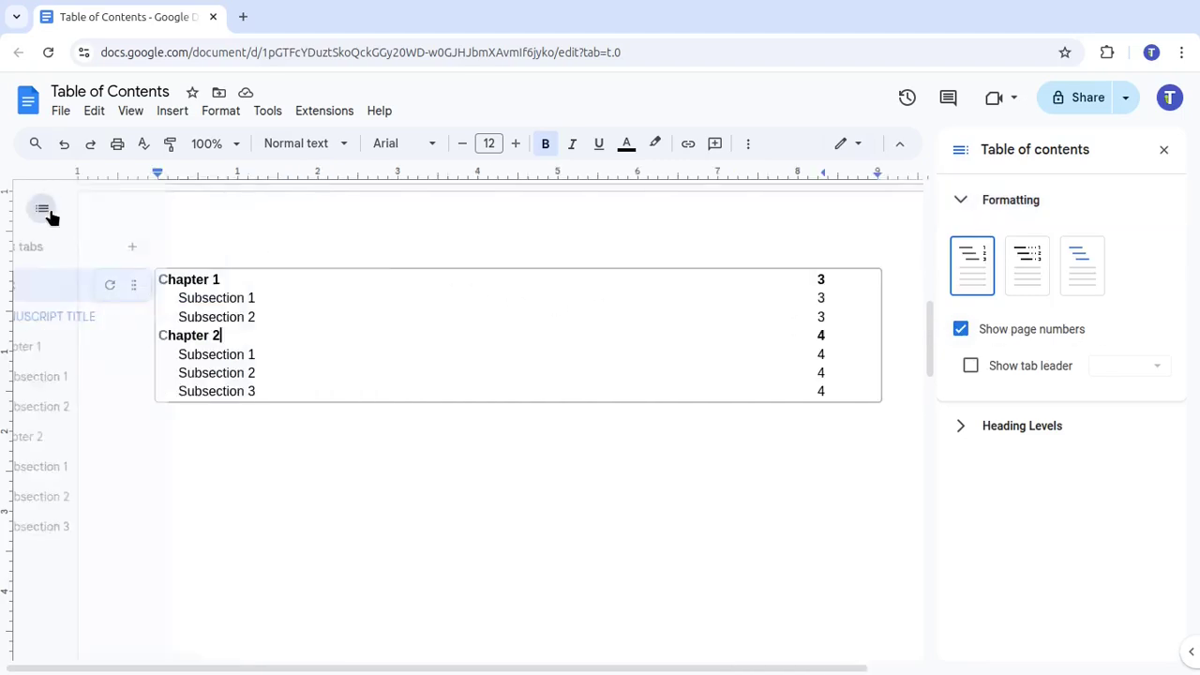
Hide the page numbers in the table of contents and show them again
{"action": "left_click", "coordinate": [961, 333]}
{"action": "left_click", "coordinate": [963, 333]}
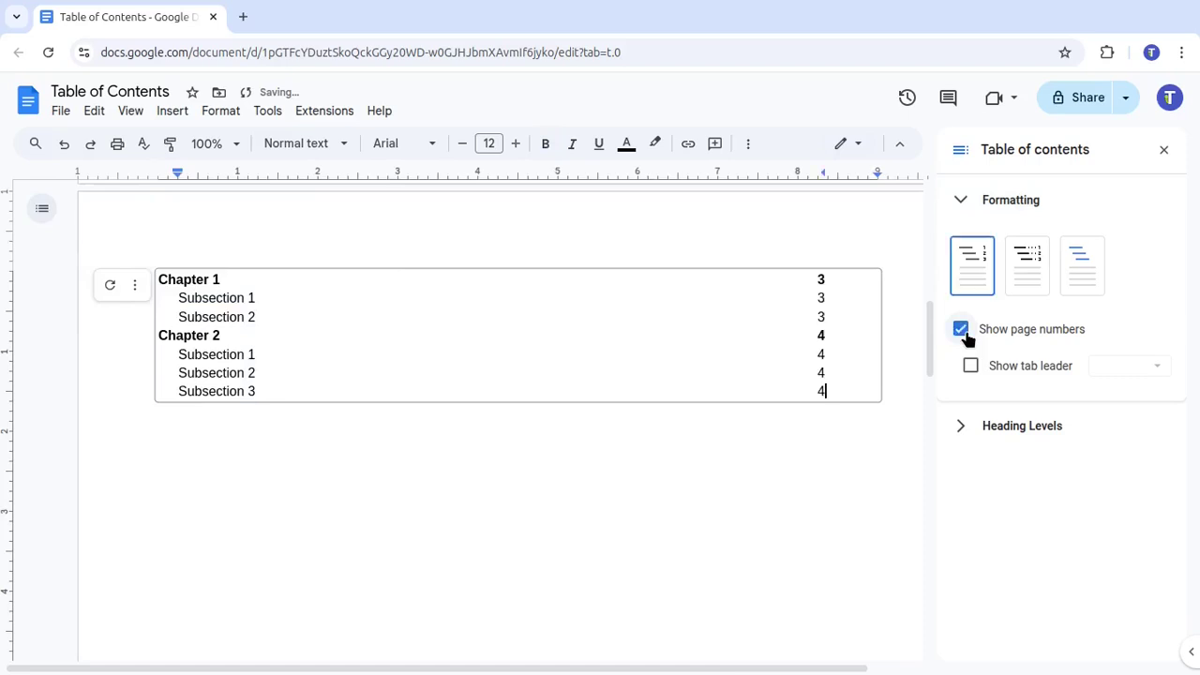
Show a tab leader in the table of contents, try the dashed style and set it back to dotted
{"action": "left_click", "coordinate": [999, 372]}
{"action": "left_click", "coordinate": [1109, 367]}
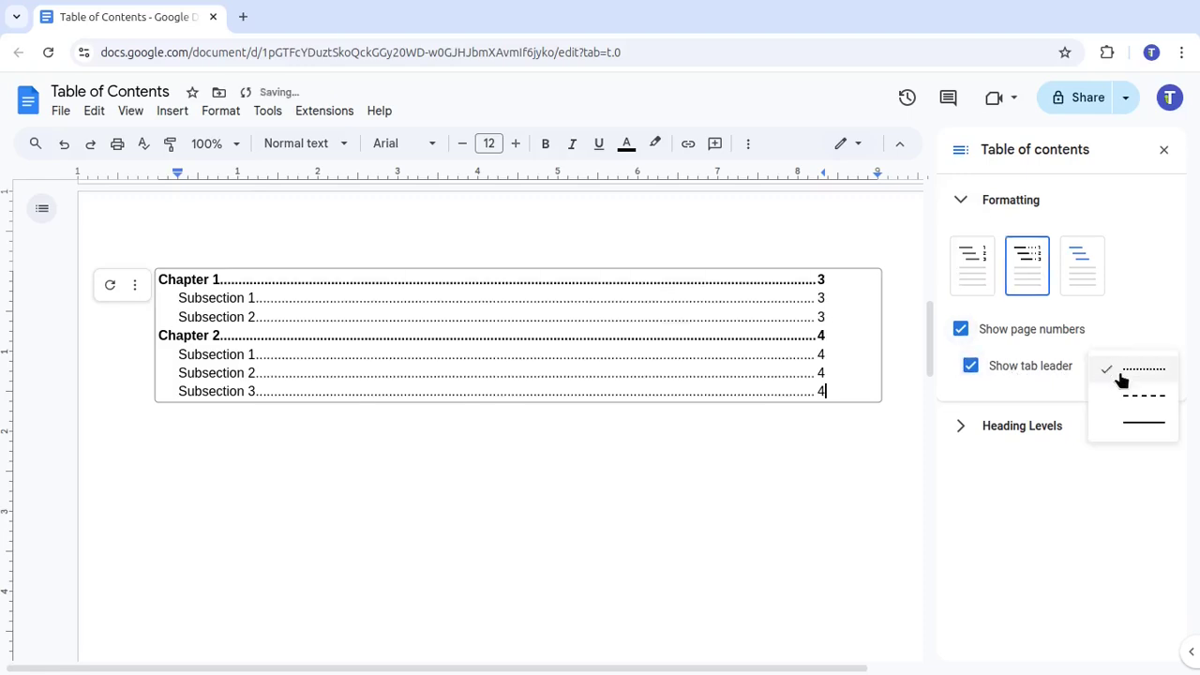
{"action": "left_click", "coordinate": [1130, 396]}
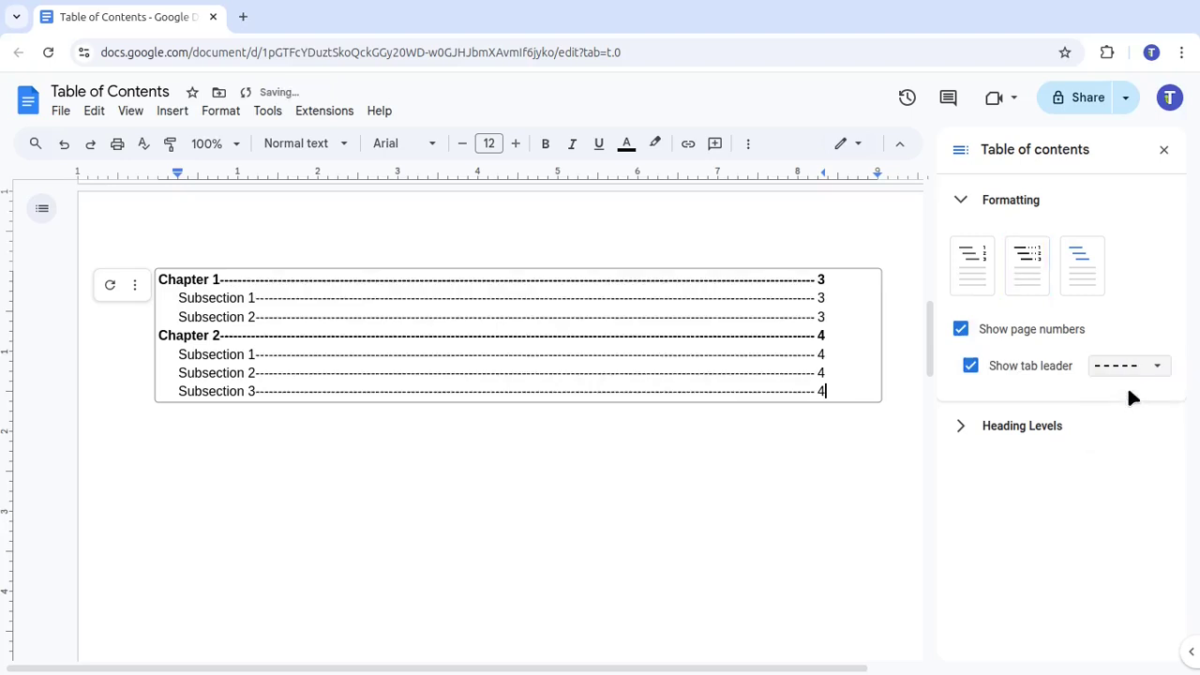
{"action": "left_click", "coordinate": [1129, 373]}
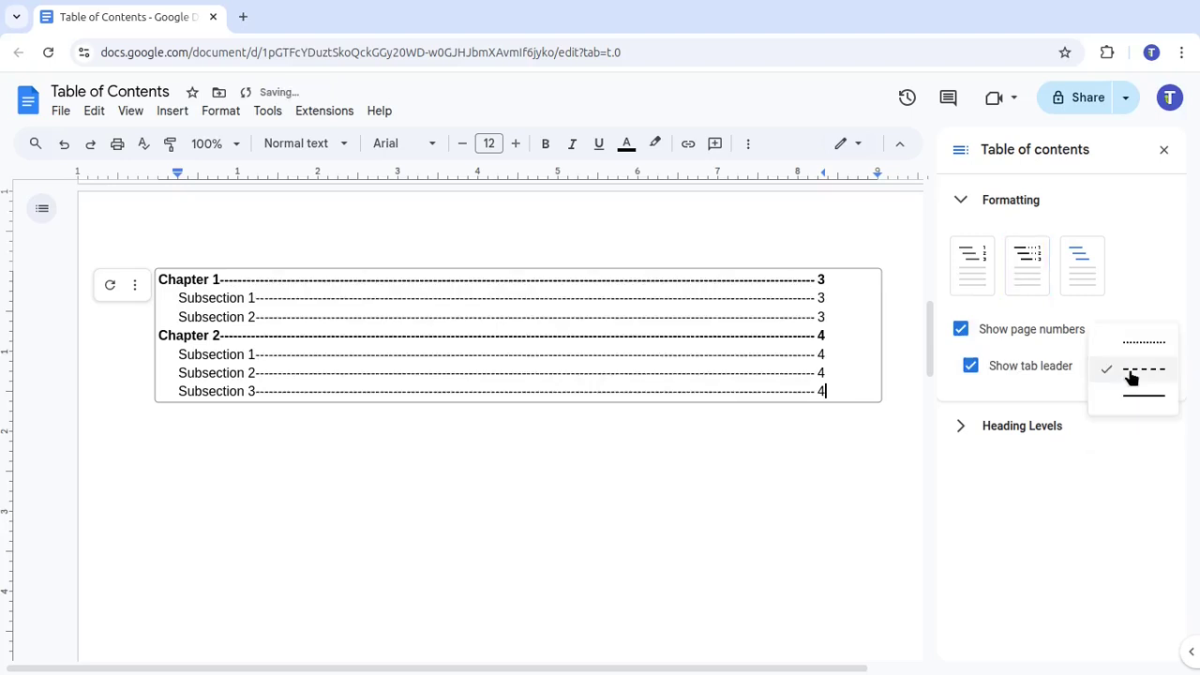
{"action": "left_click", "coordinate": [1140, 347]}
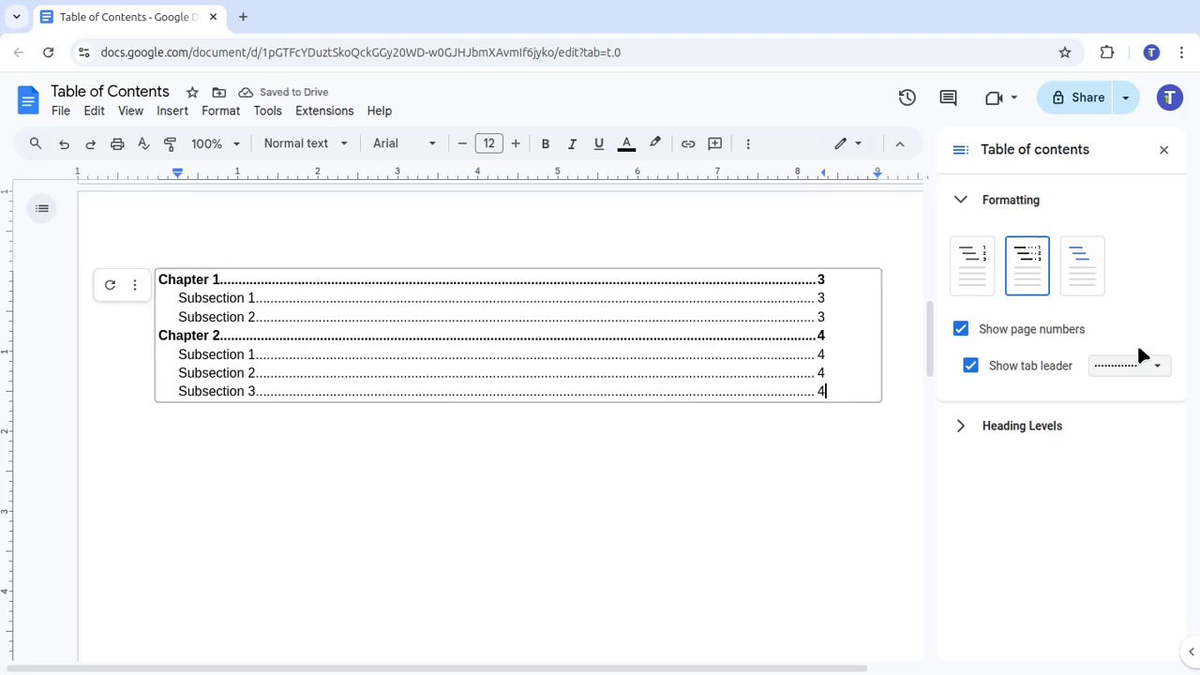
Exclude Heading 2 from the table of contents' heading levels, include it again and deselect the table
{"action": "left_click", "coordinate": [963, 427]}
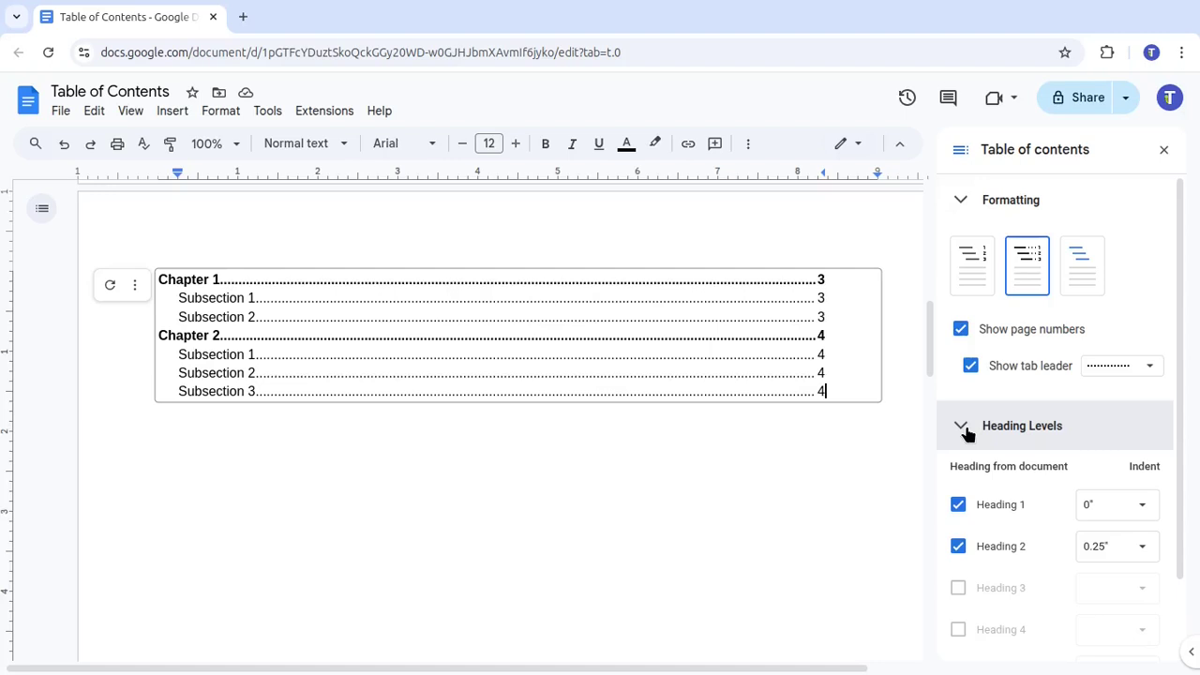
{"action": "left_click", "coordinate": [958, 547]}
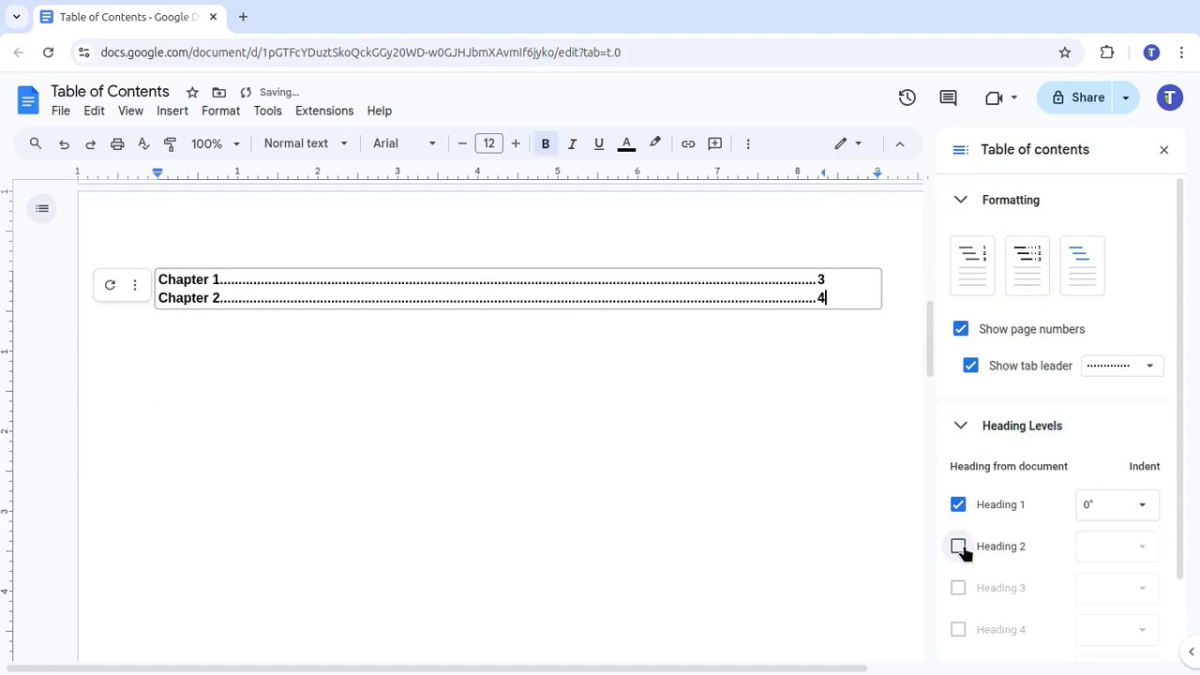
{"action": "left_click", "coordinate": [958, 546]}
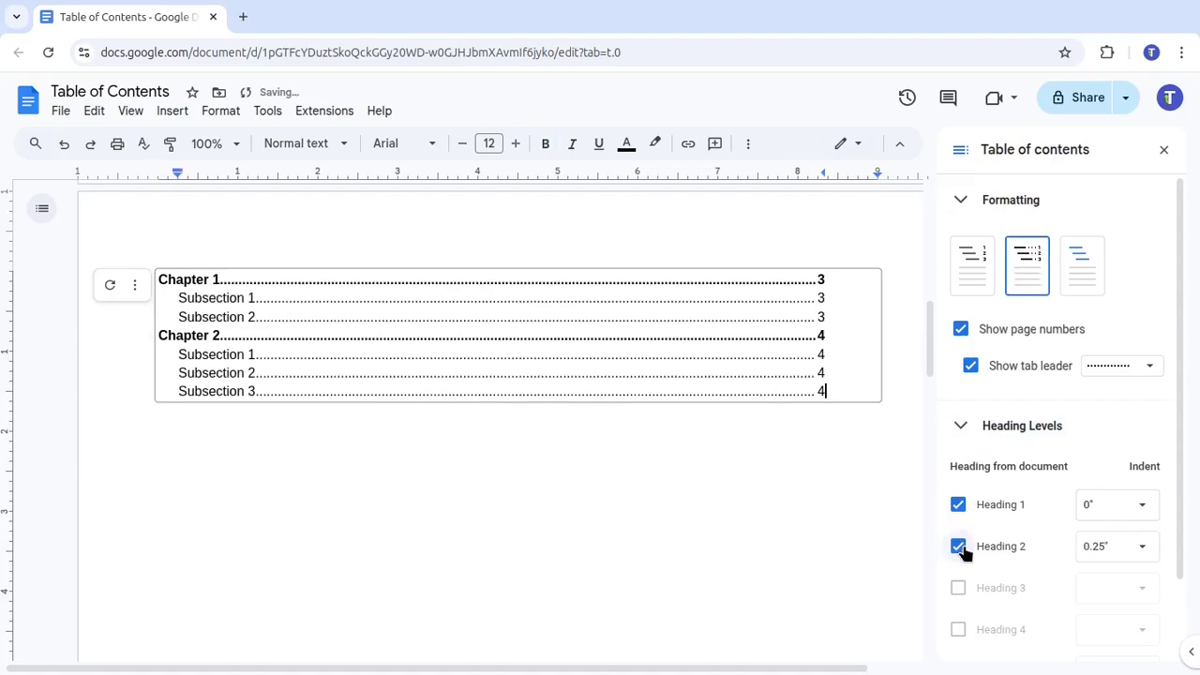
{"action": "left_click", "coordinate": [432, 460]}
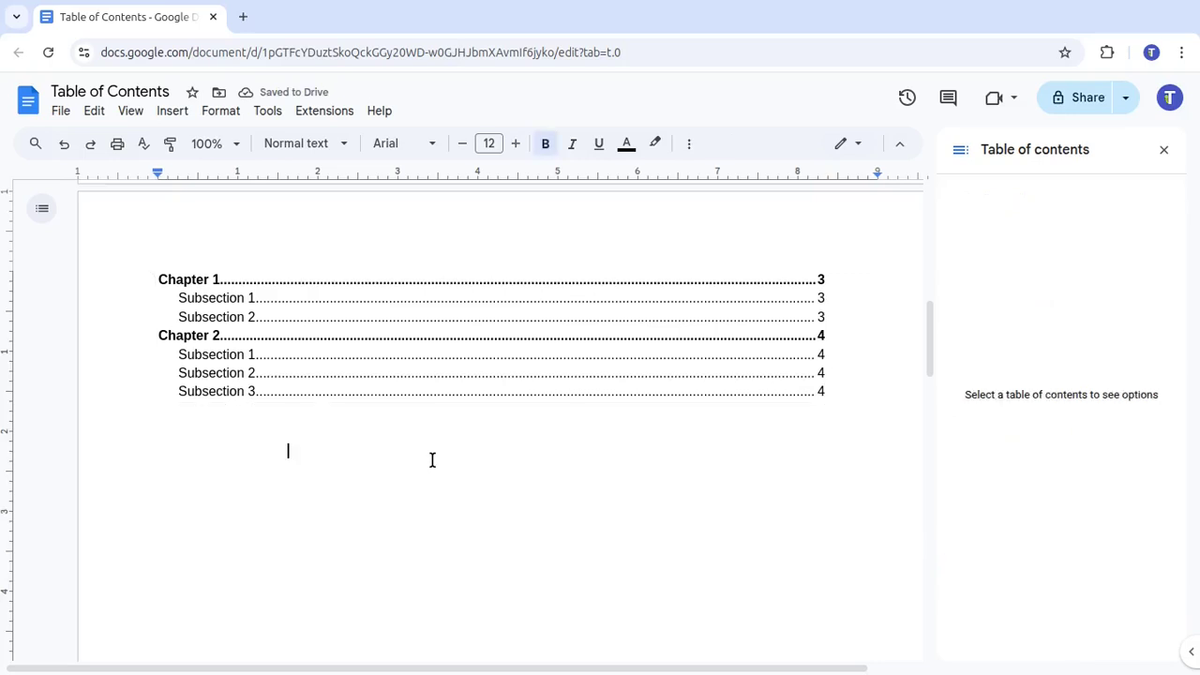